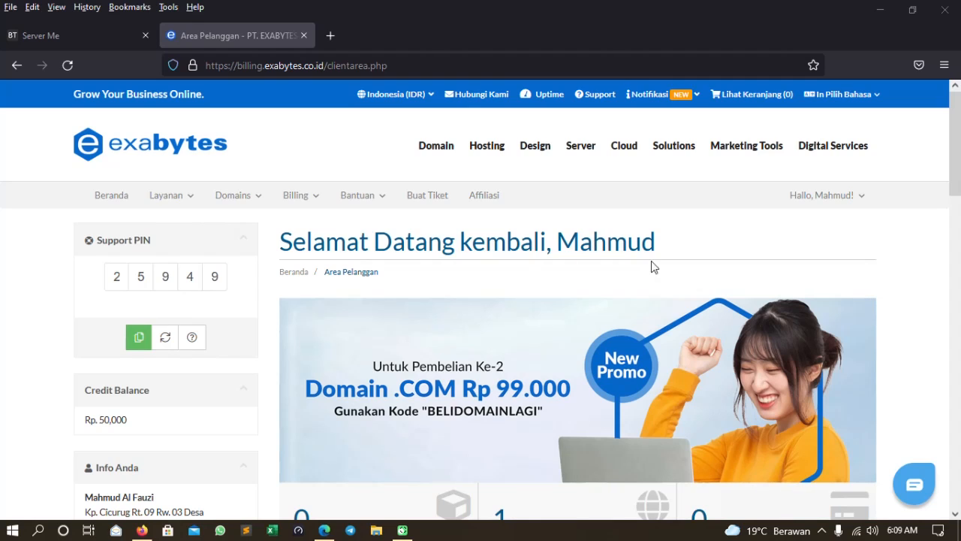
Step: Open the list of owned domains in the Exabytes client area
click(104, 45)
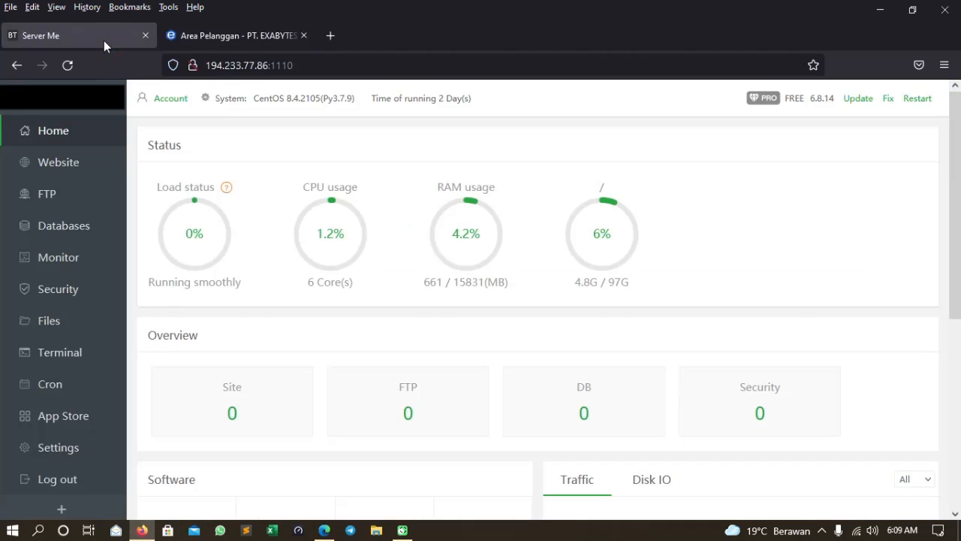
click(252, 38)
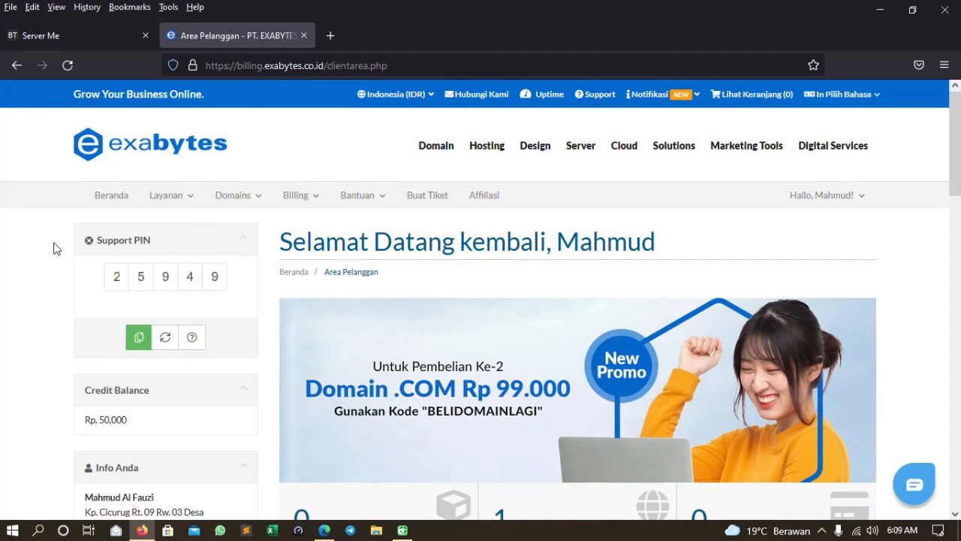
scroll(458, 291, down, 2)
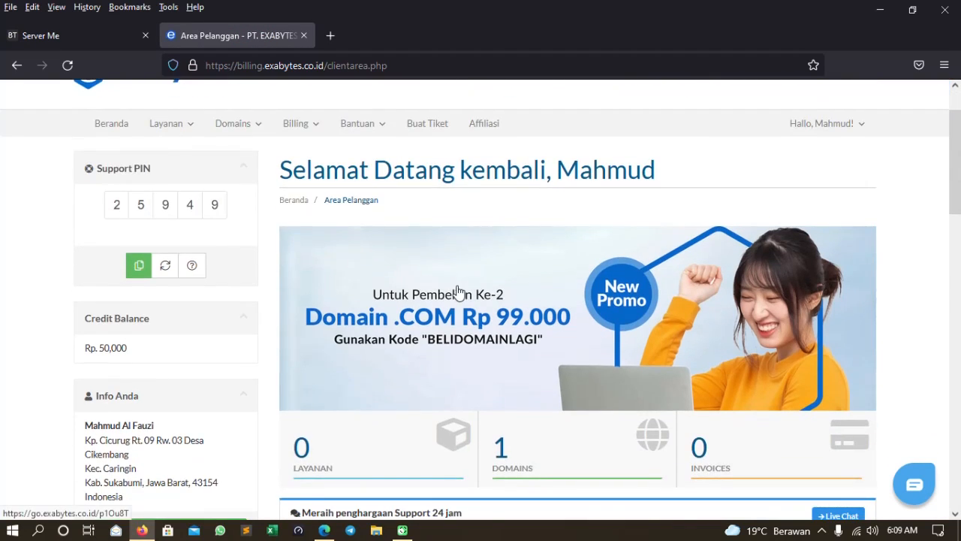
scroll(458, 293, down, 2)
scroll(568, 400, up, 3)
scroll(538, 402, up, 1)
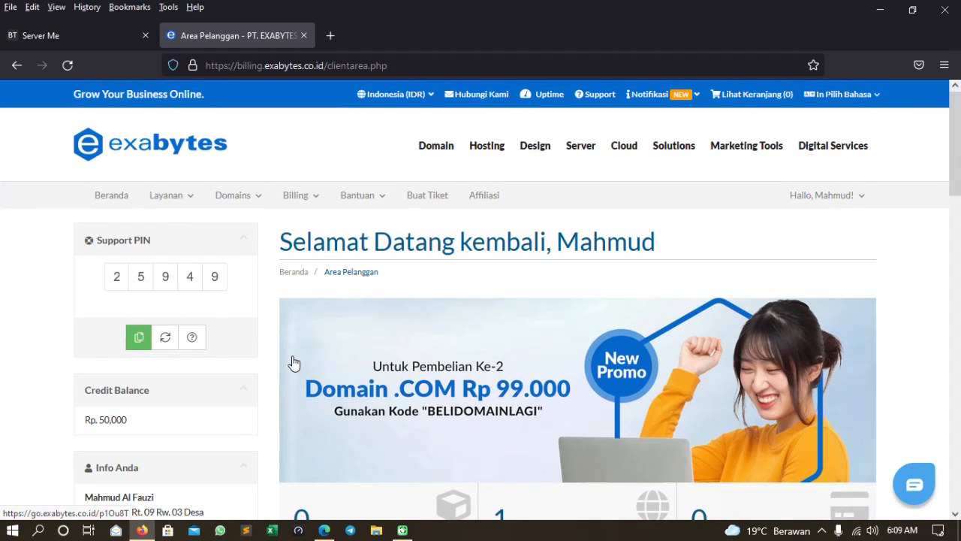
scroll(526, 331, down, 3)
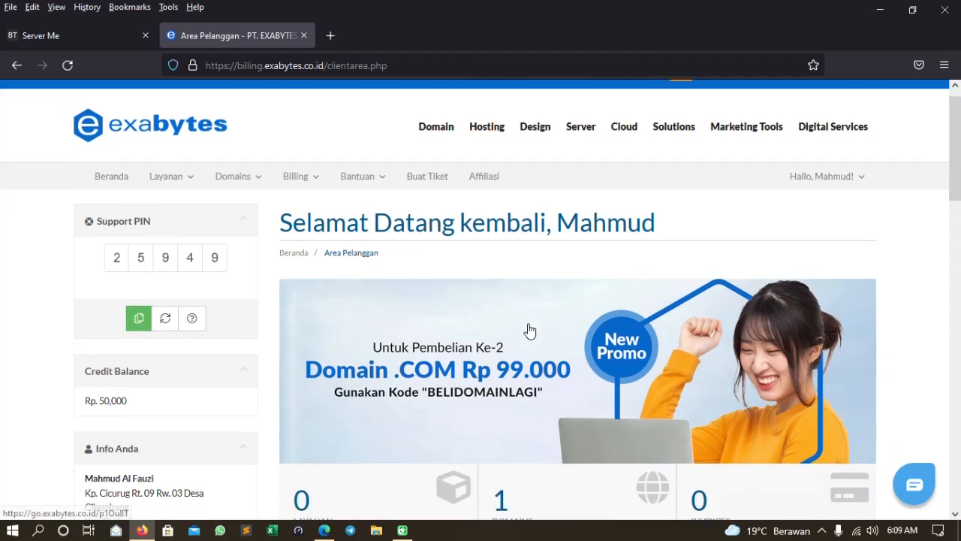
click(560, 388)
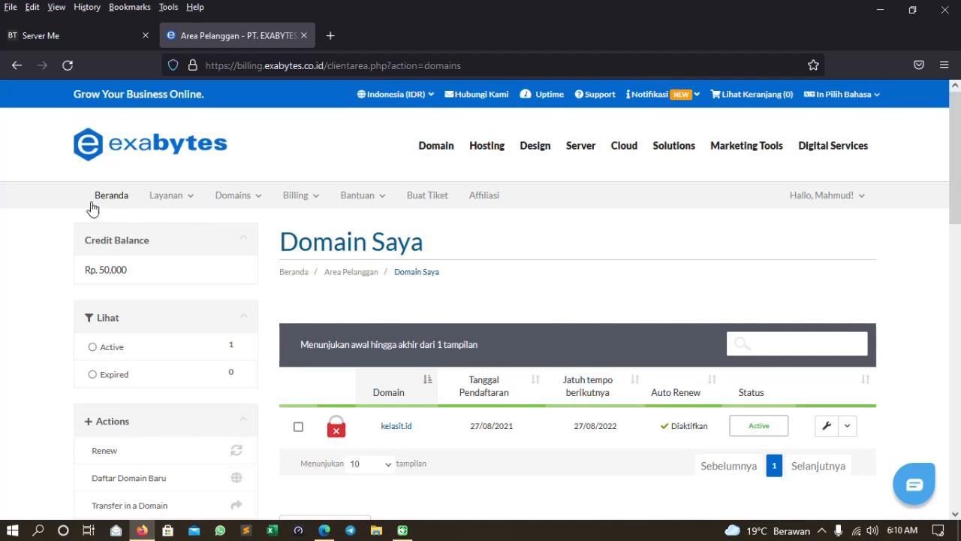
Step: Open the management page of the kelasit.id domain from the domain list
scroll(446, 240, down, 3)
scroll(671, 321, up, 3)
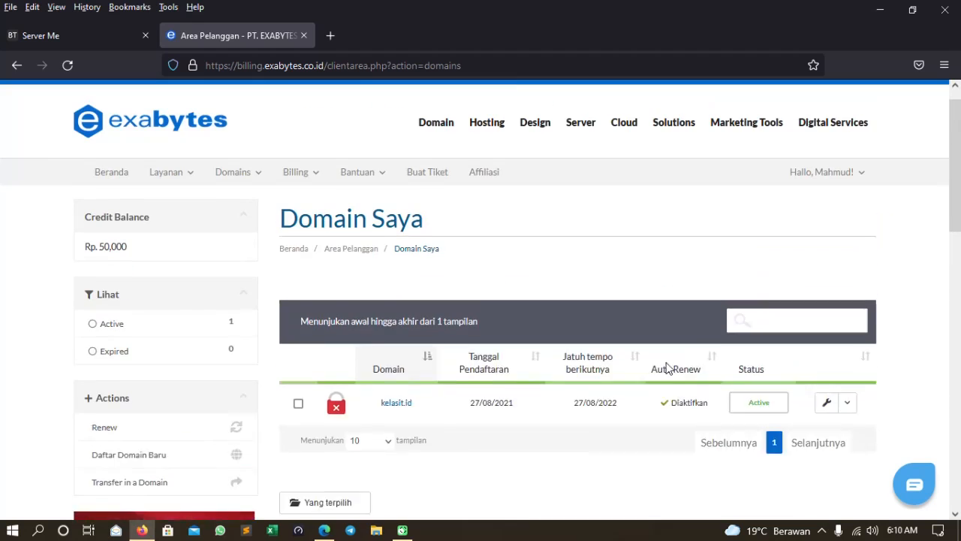
scroll(676, 364, down, 2)
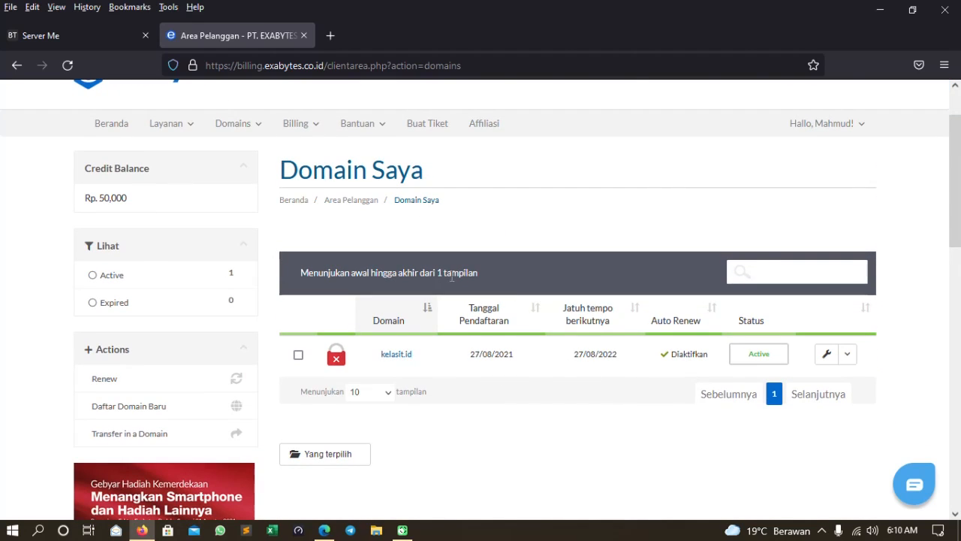
scroll(525, 294, up, 2)
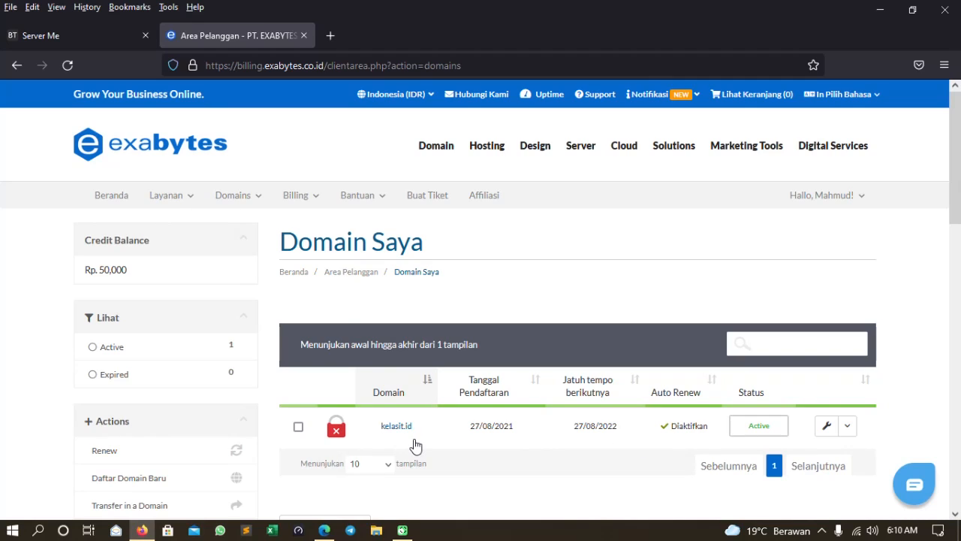
click(98, 30)
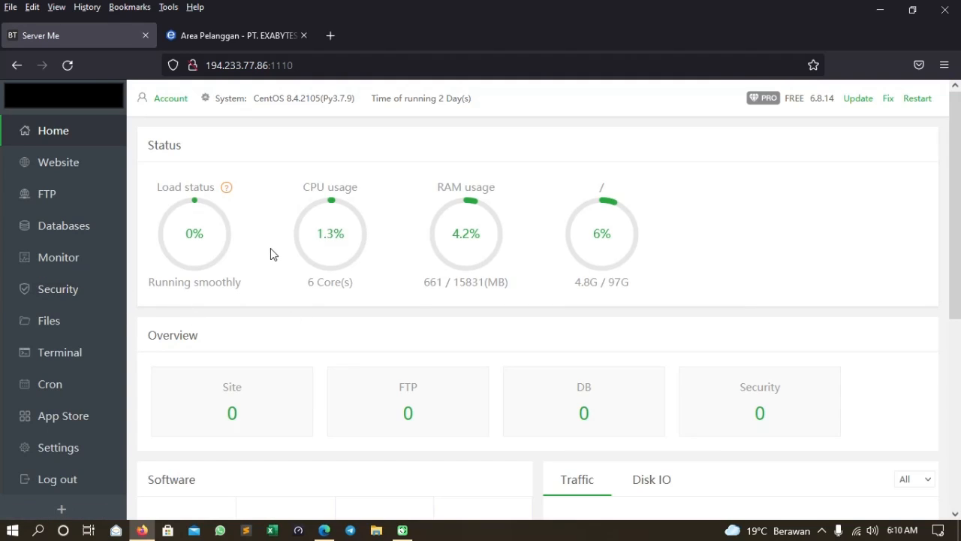
click(269, 33)
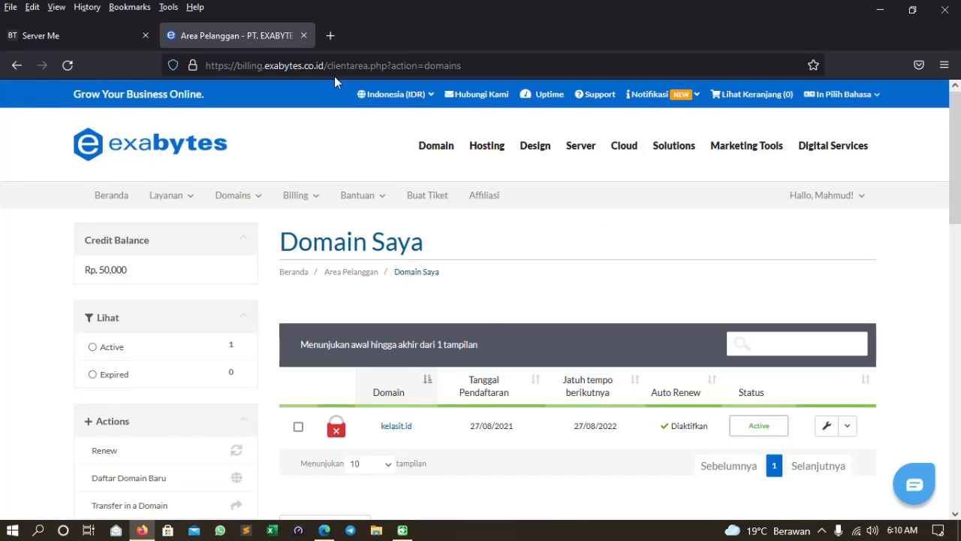
scroll(537, 363, down, 2)
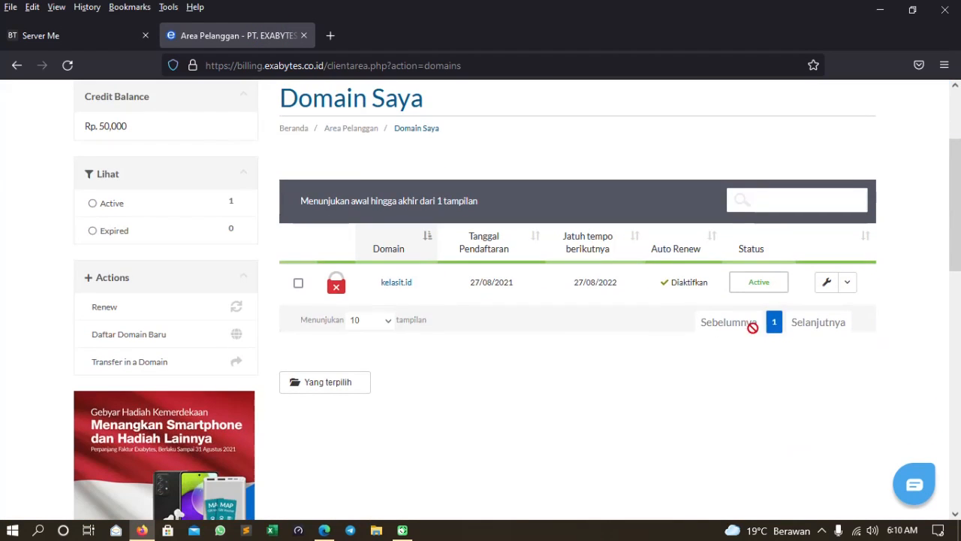
click(829, 284)
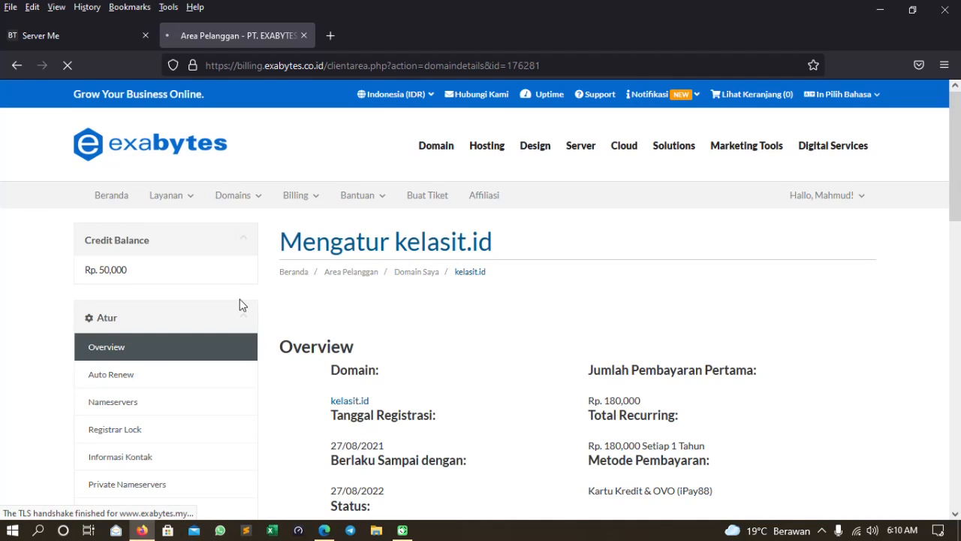
Step: Register the private nameserver ns1 for kelasit.id with IP address 194.233.77.86 and save it
scroll(241, 301, down, 2)
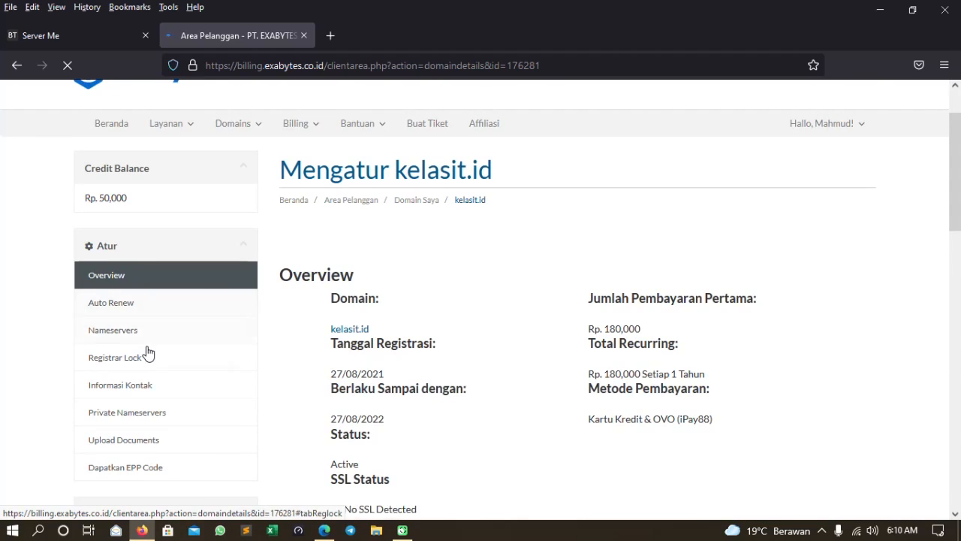
scroll(148, 353, down, 2)
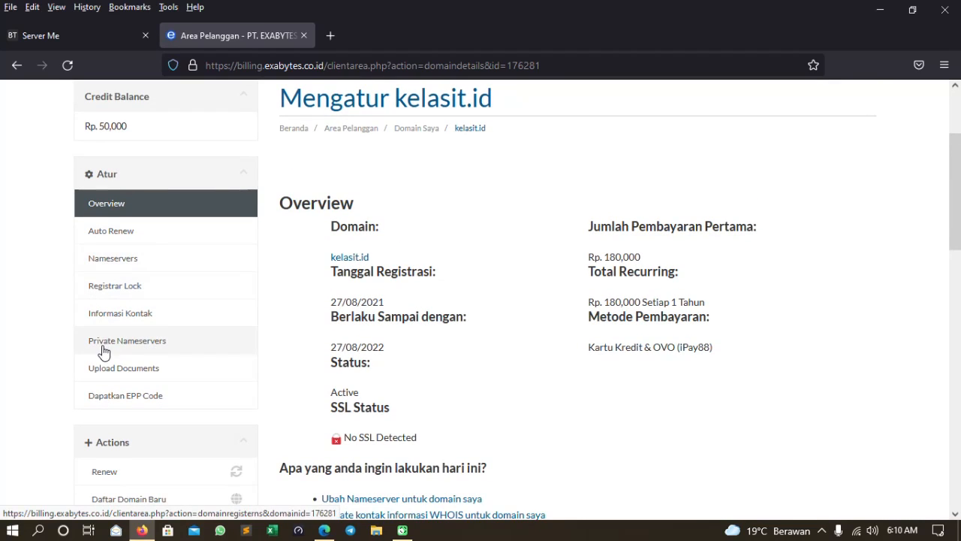
click(129, 347)
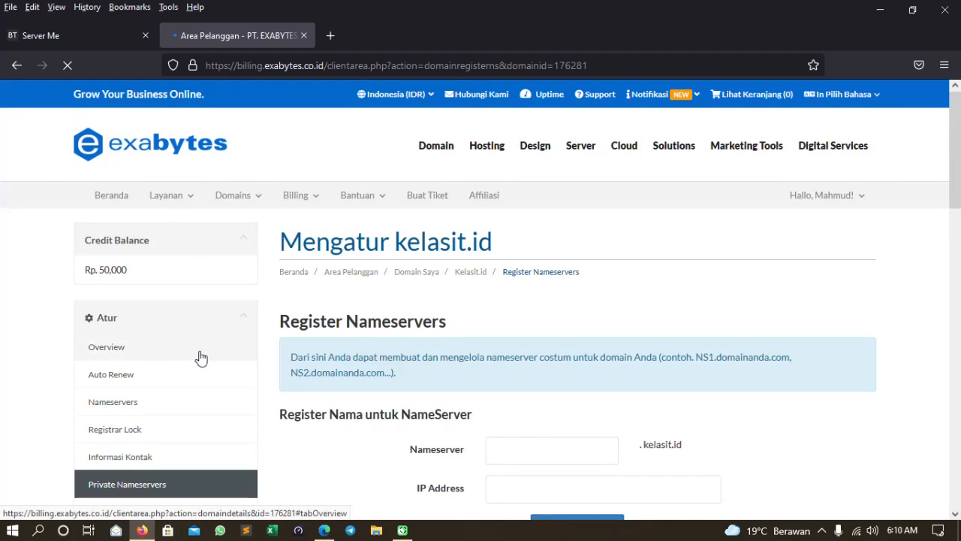
scroll(654, 283, down, 3)
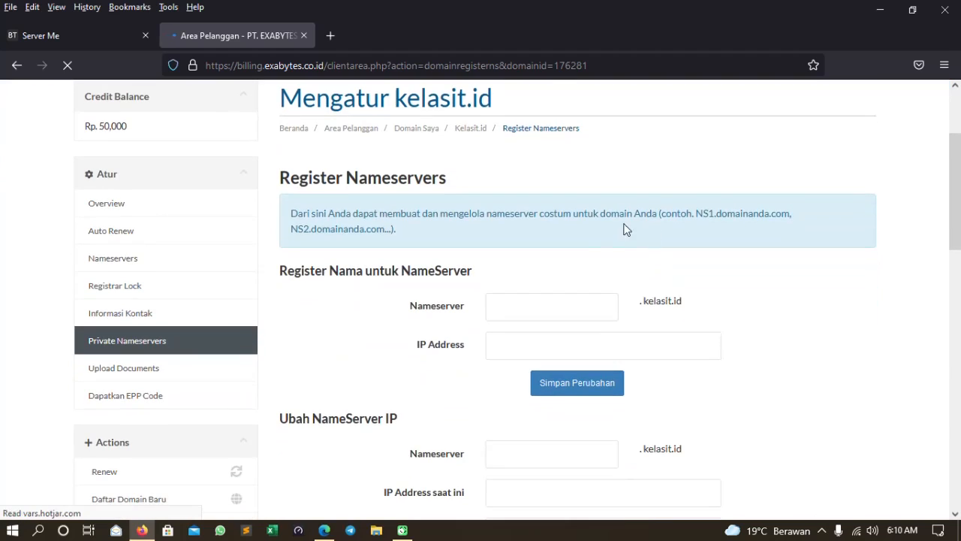
click(558, 312)
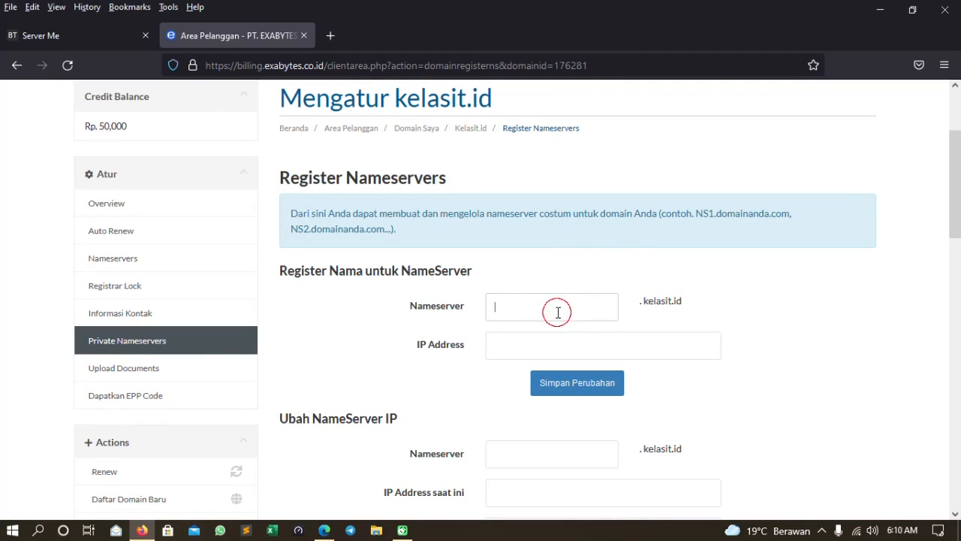
text(ns1)
click(582, 351)
text(194.233.77.86)
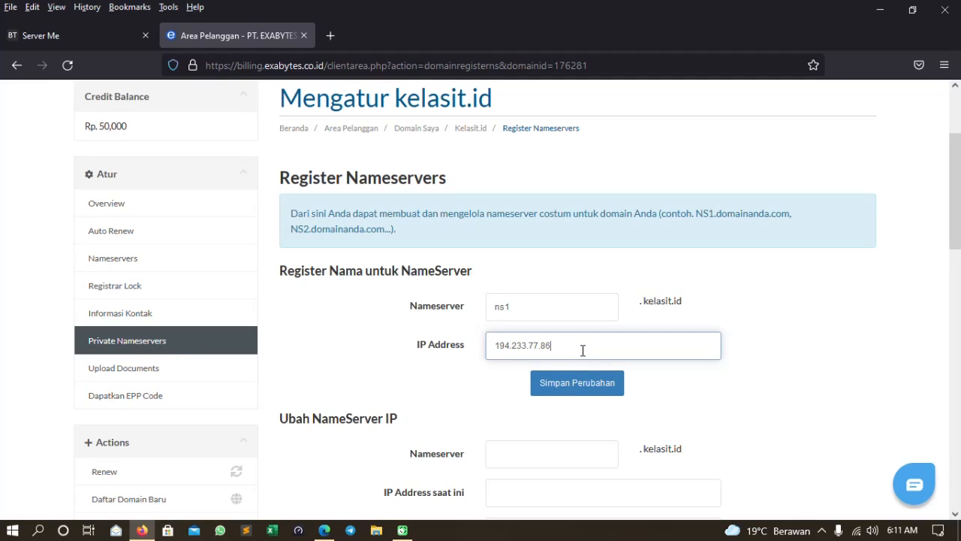
click(589, 388)
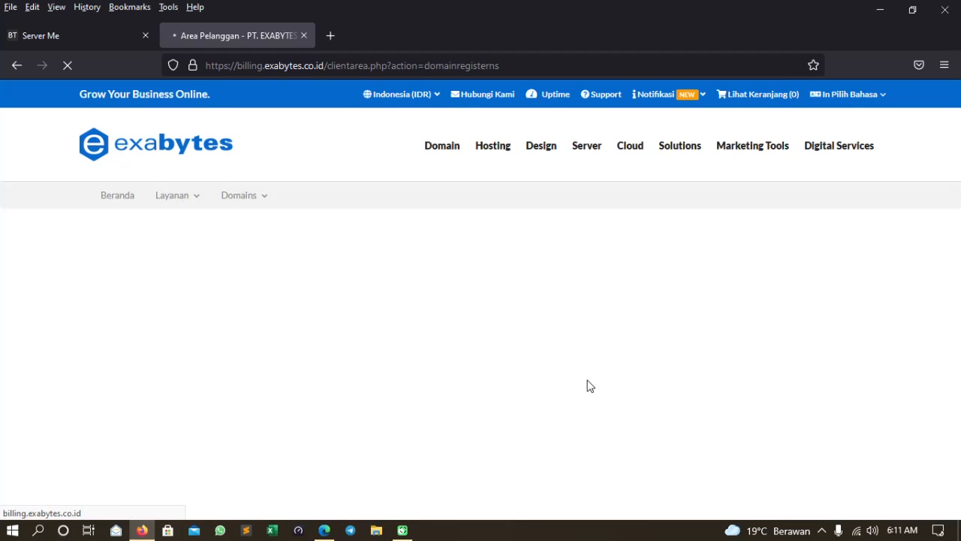
Step: Register a second private nameserver, ns2, for kelasit.id with IP address 194.233.77.86 and save it
scroll(536, 383, down, 2)
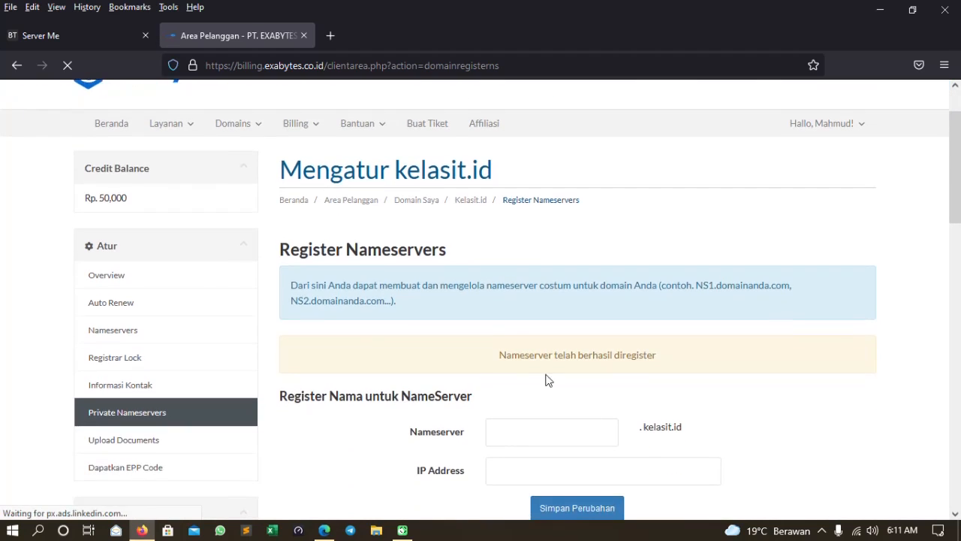
scroll(551, 373, down, 2)
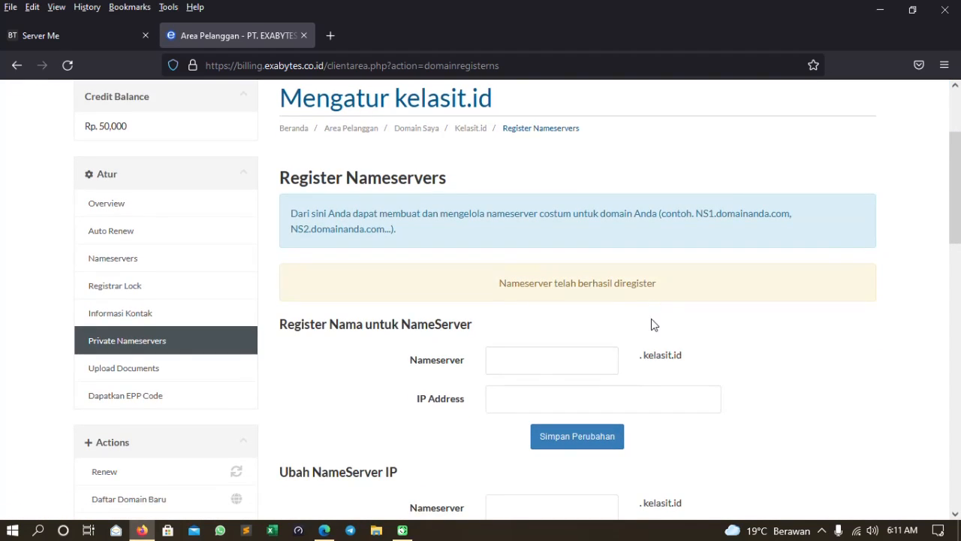
click(574, 363)
text(ns2)
click(573, 408)
text(194.233.77.86)
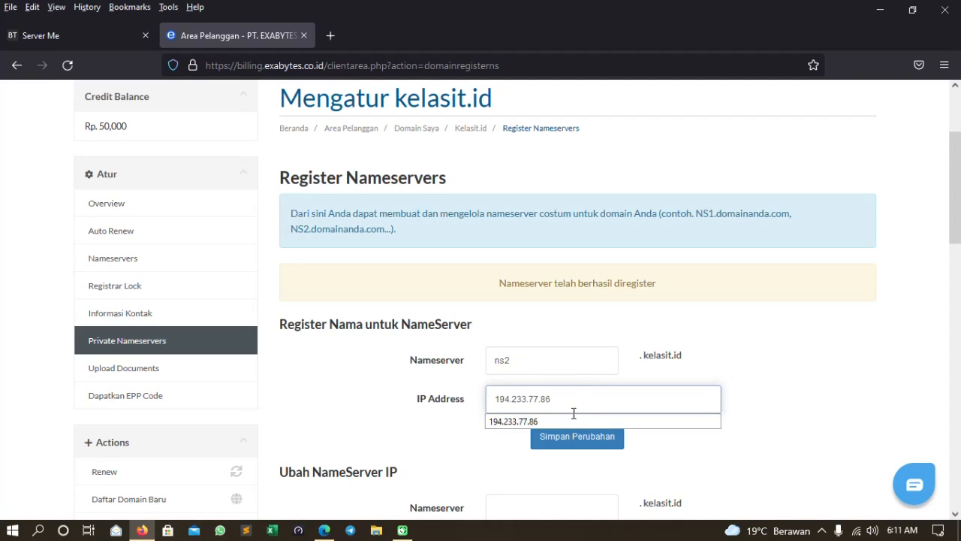
click(575, 421)
click(578, 442)
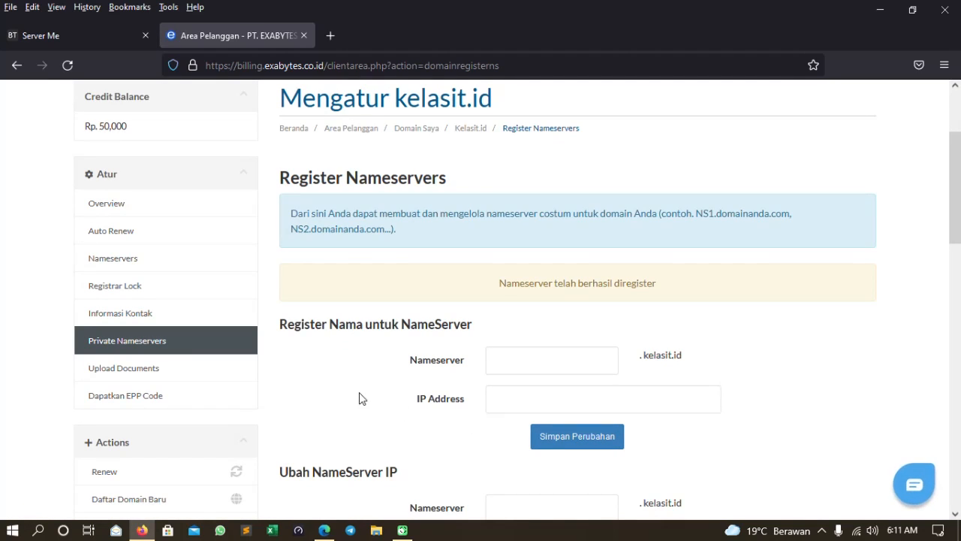
Step: Open the nameserver update form of the kelasit.id domain
click(116, 262)
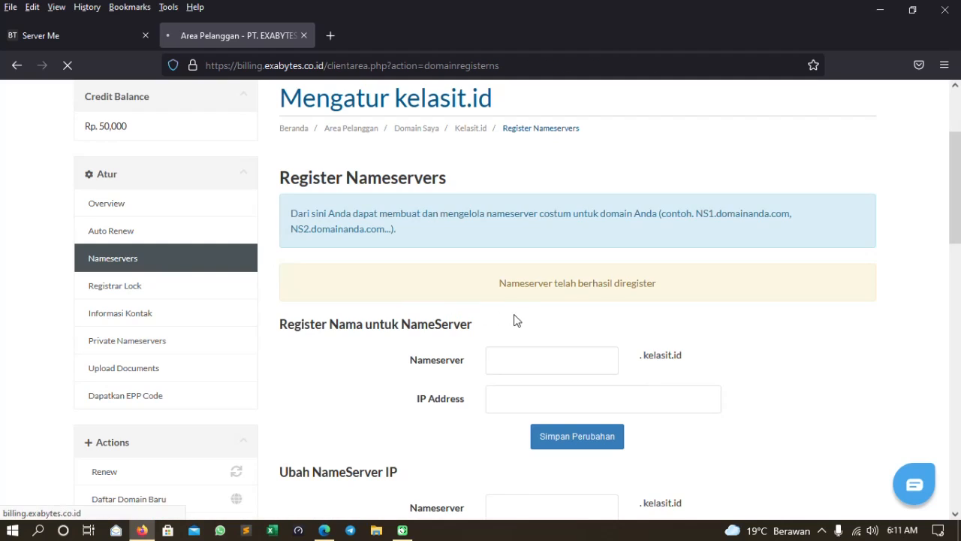
scroll(606, 335, down, 2)
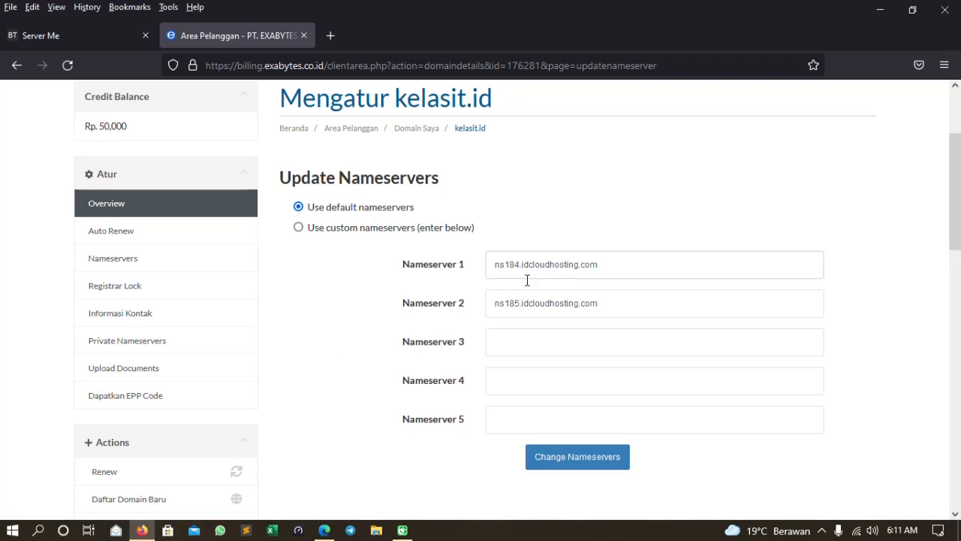
Step: Try to change the domain's nameservers to ns1.kelasit.id and ns2.kelasit.id while the default nameservers option is active
drag(627, 266, 394, 266)
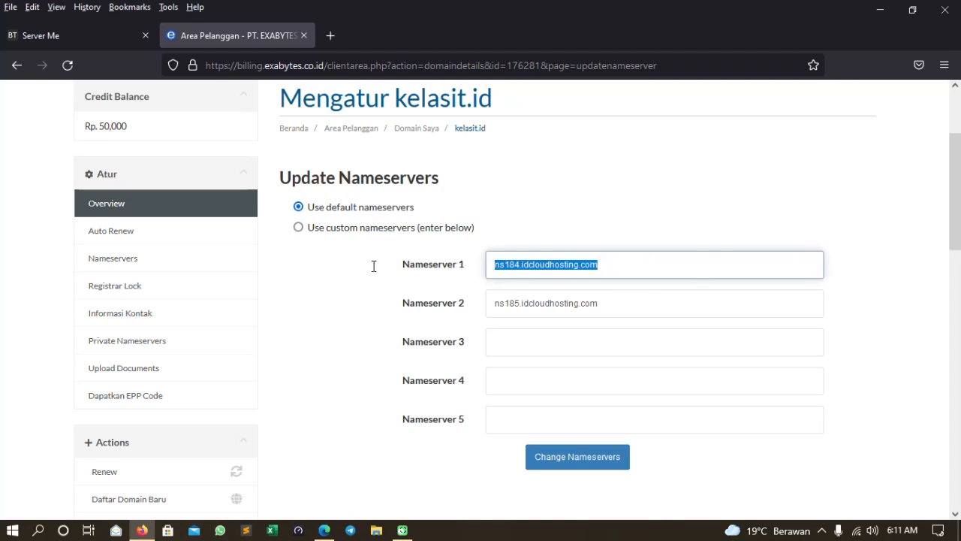
text(ns1.kelasit.id)
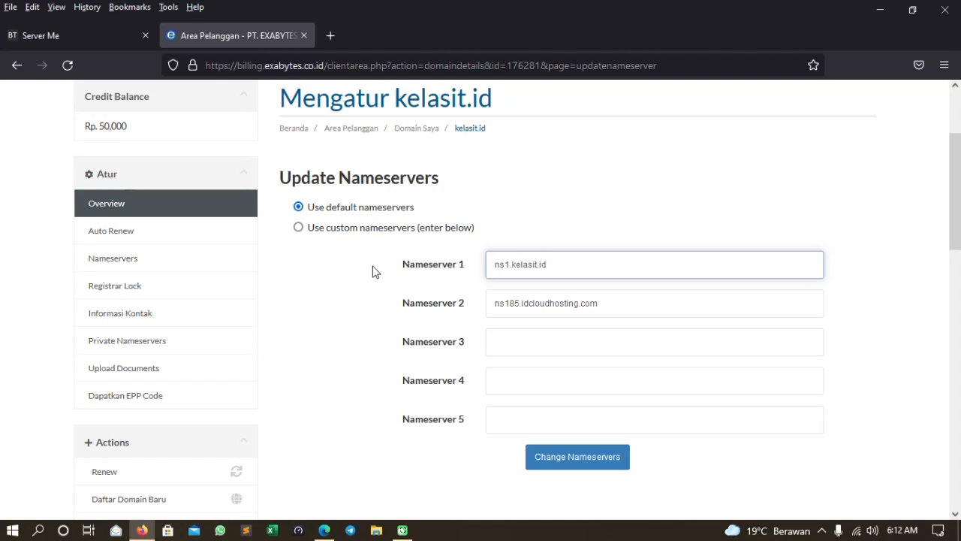
drag(558, 266, 454, 261)
key(ctrl+c)
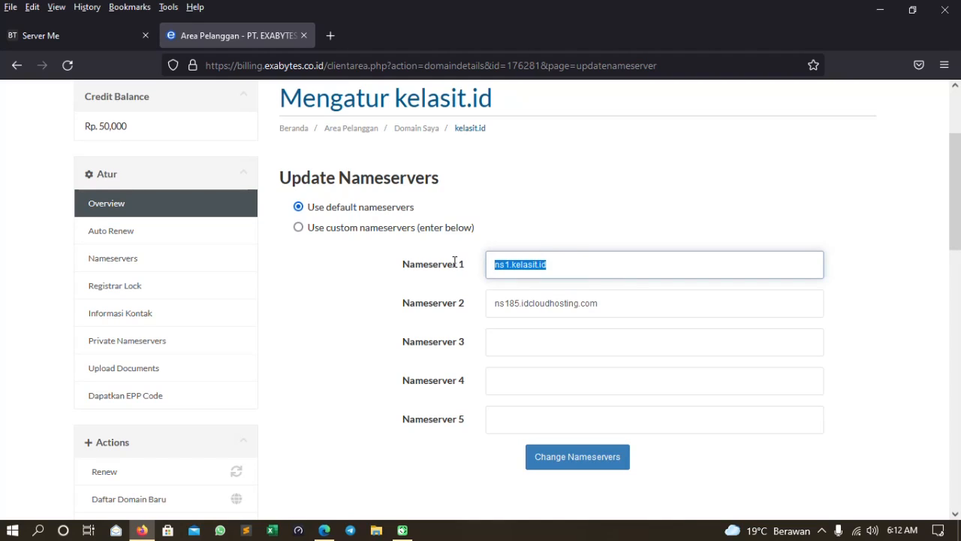
drag(614, 303, 436, 301)
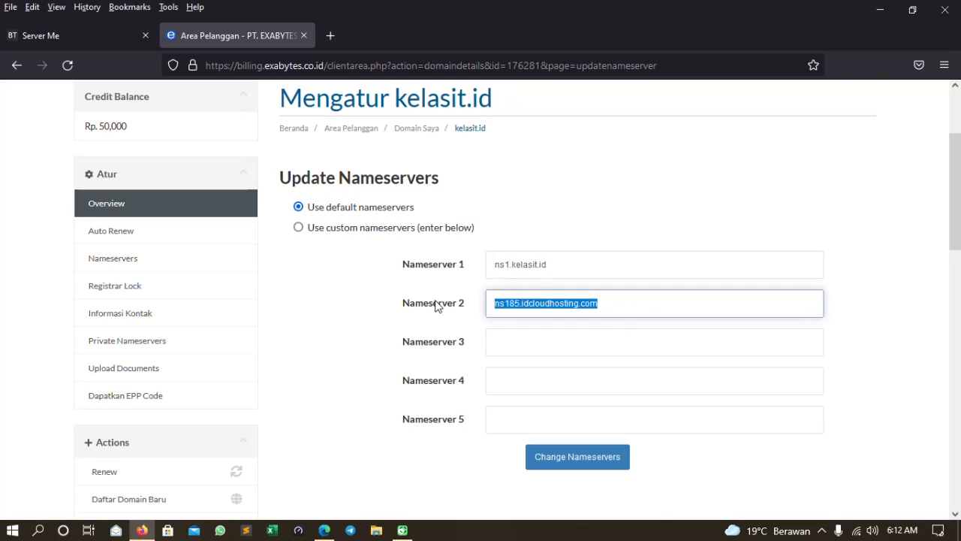
key(ctrl+v)
click(506, 306)
key(BackSpace)
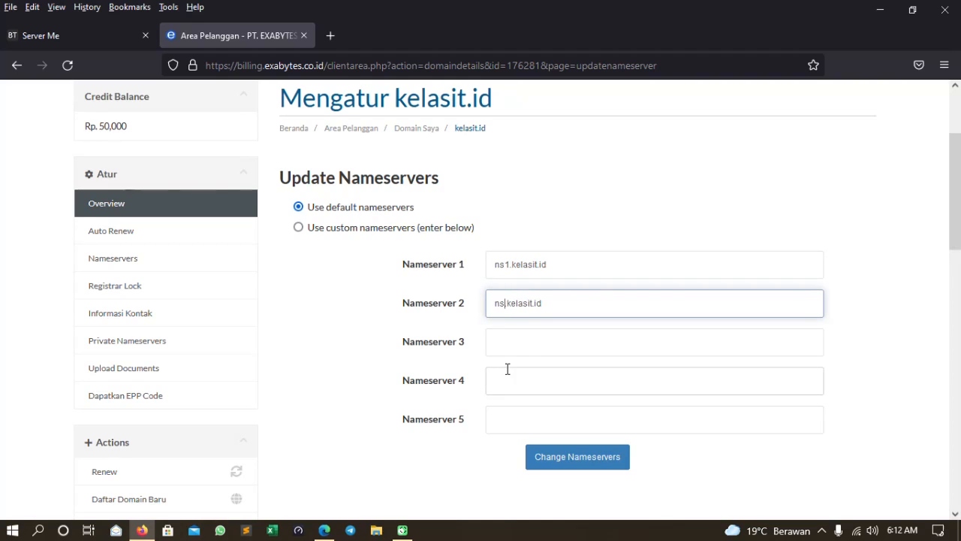
key(BackSpace)
text(s2.)
click(474, 466)
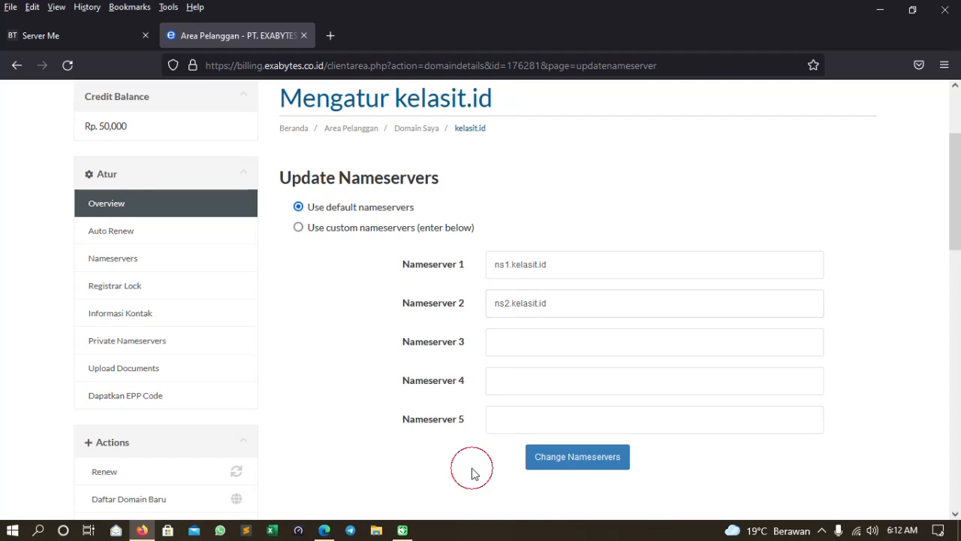
click(593, 462)
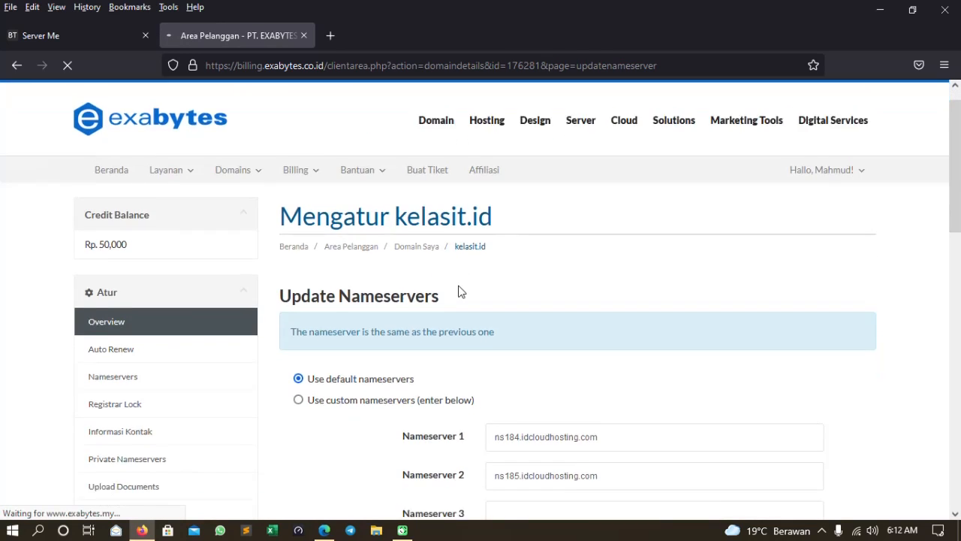
Step: Switch the domain to custom nameservers and change them to ns1.kelasit.id and ns2.kelasit.id
click(299, 282)
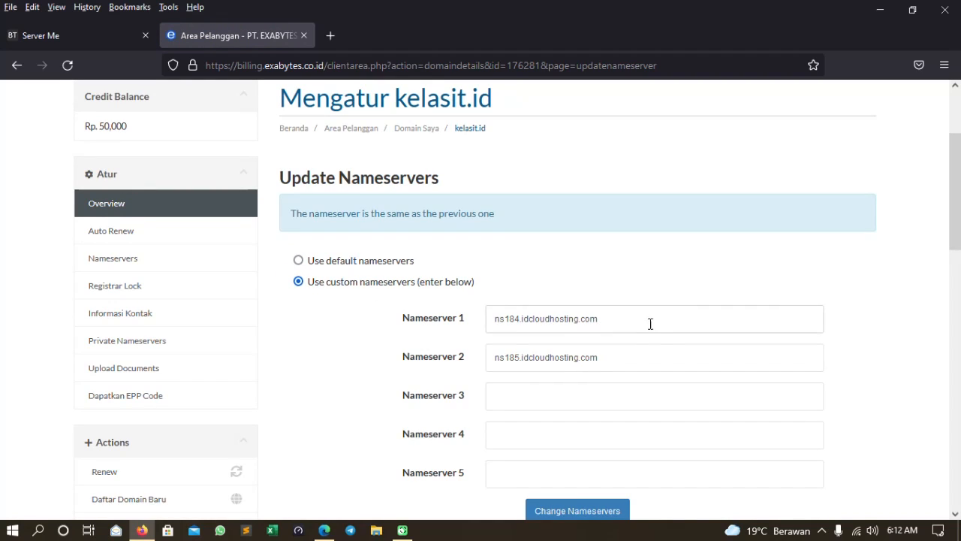
drag(650, 324, 469, 321)
text(ns1.kelasit.id)
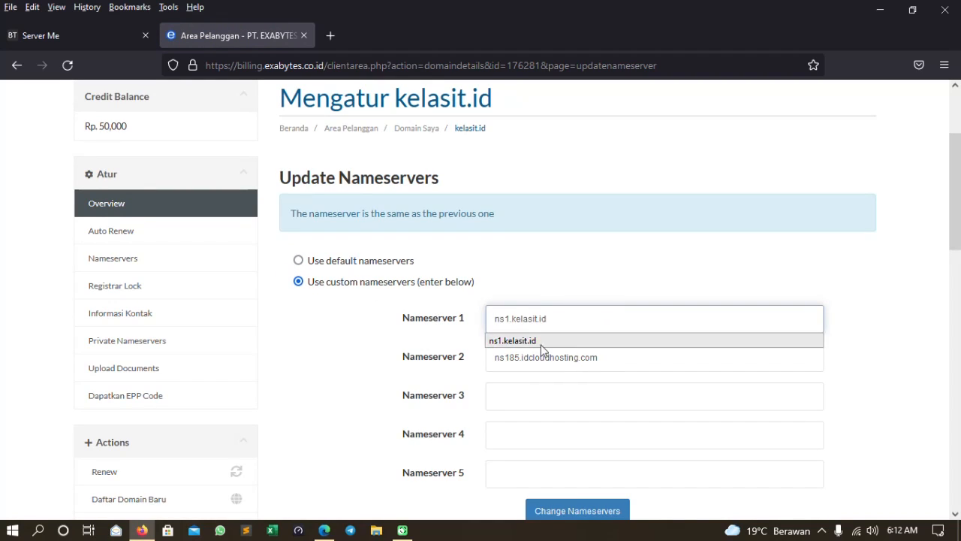
drag(615, 356, 431, 364)
key(ctrl+v)
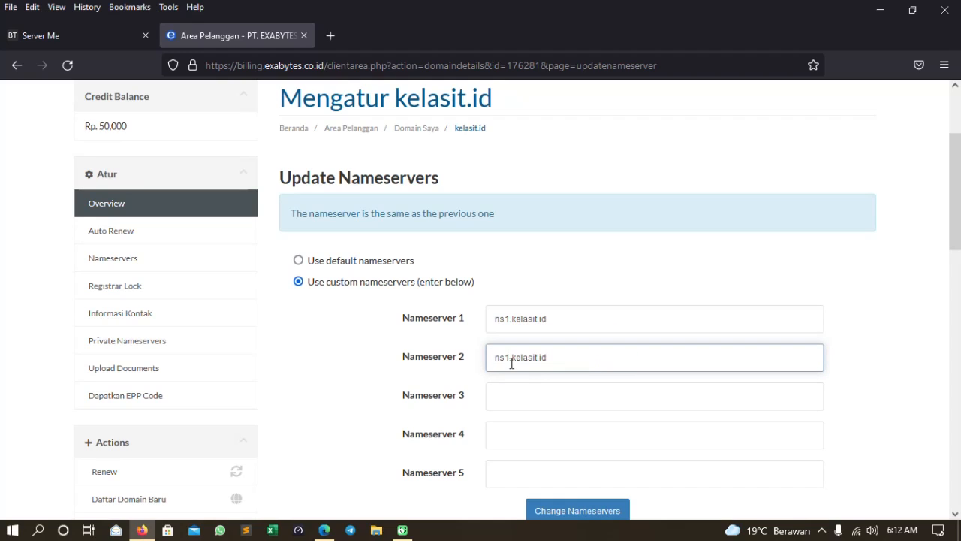
click(510, 359)
key(BackSpace)
text(2)
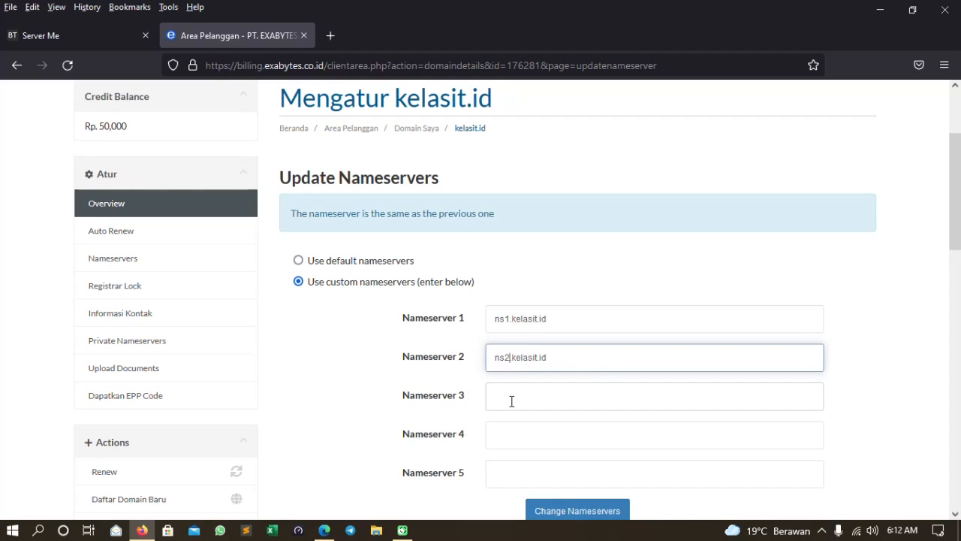
click(343, 382)
scroll(358, 385, down, 1)
scroll(357, 385, down, 3)
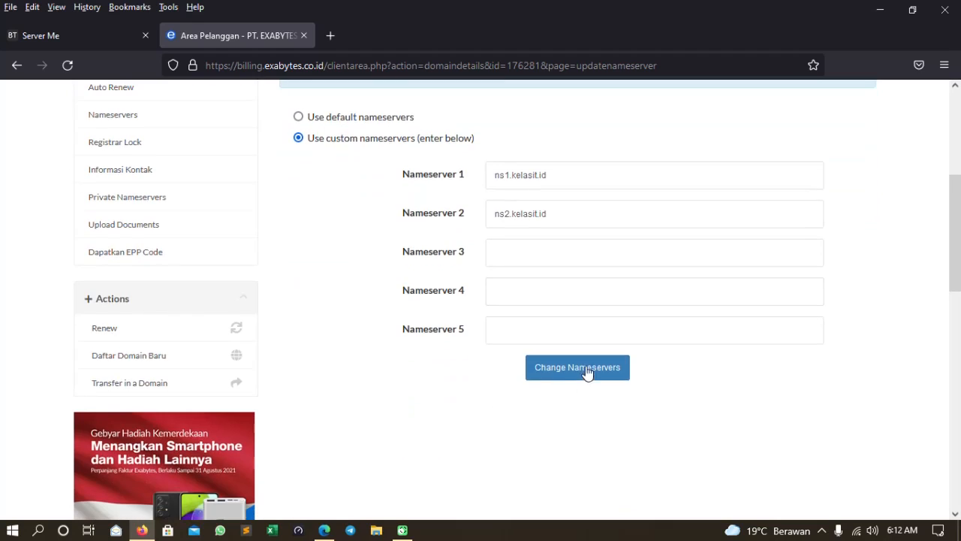
click(593, 374)
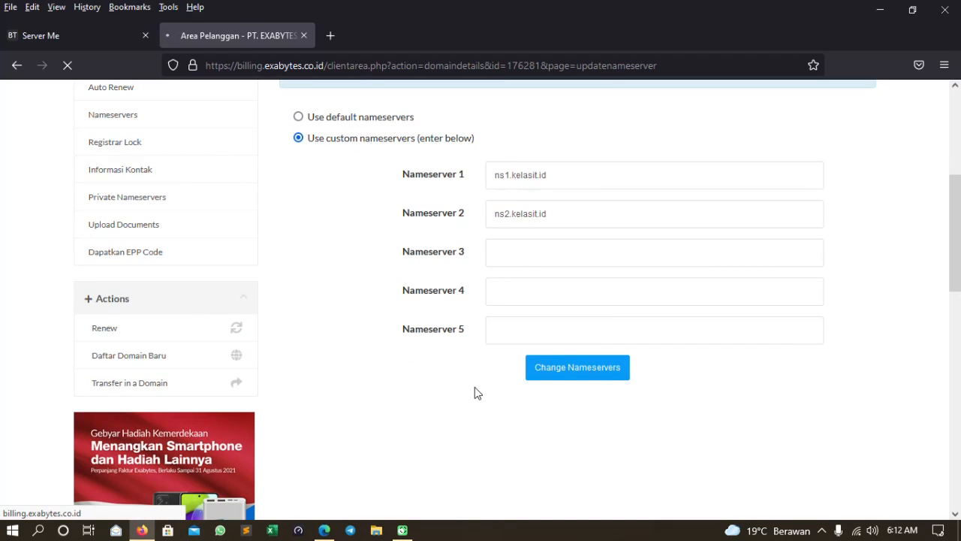
Step: Review the nameserver update result and the custom nameservers saved for kelasit.id
scroll(475, 388, up, 2)
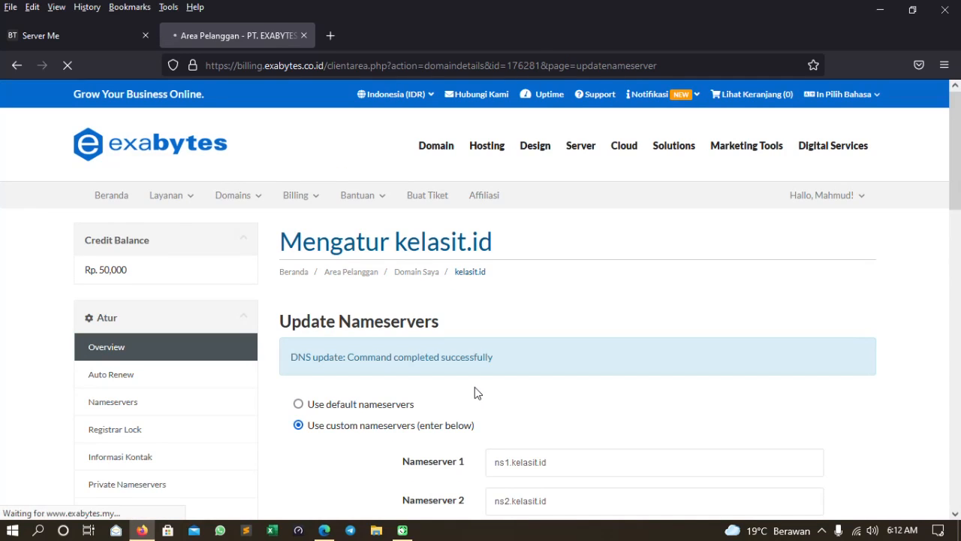
scroll(475, 391, down, 1)
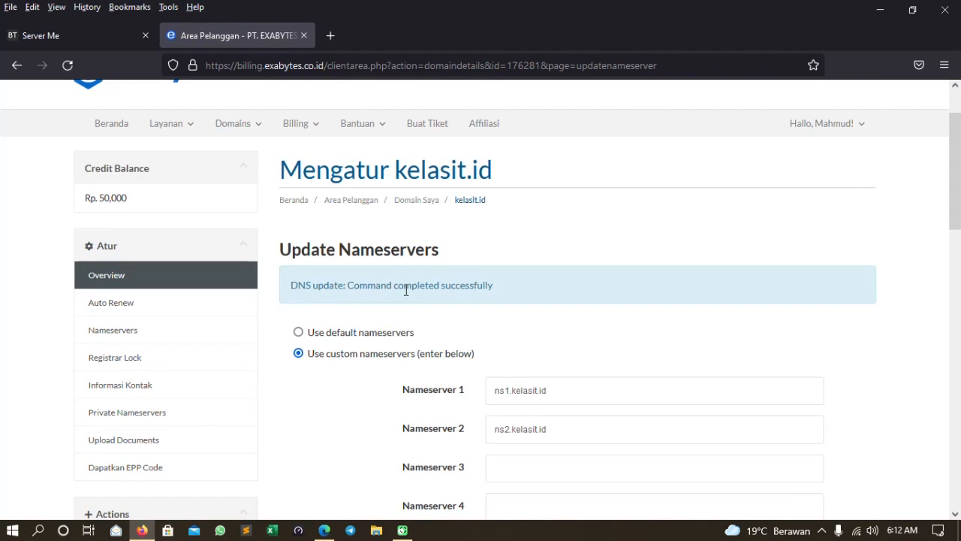
scroll(540, 300, down, 2)
scroll(556, 323, up, 3)
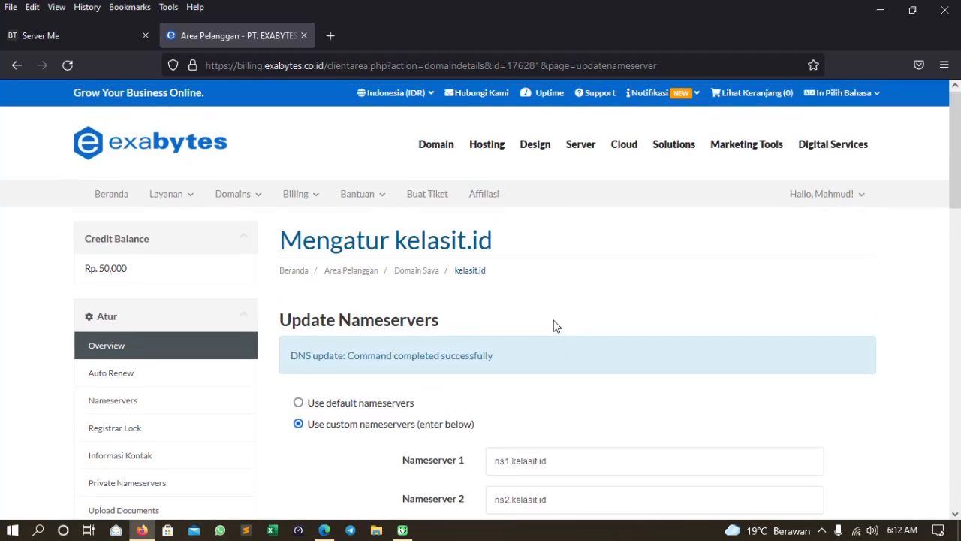
scroll(570, 323, down, 3)
scroll(577, 323, up, 3)
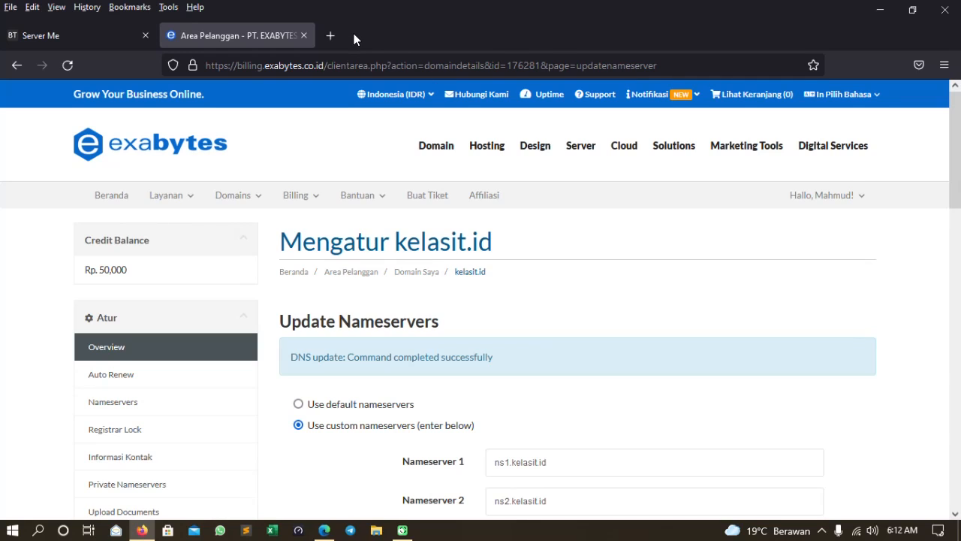
scroll(624, 326, down, 2)
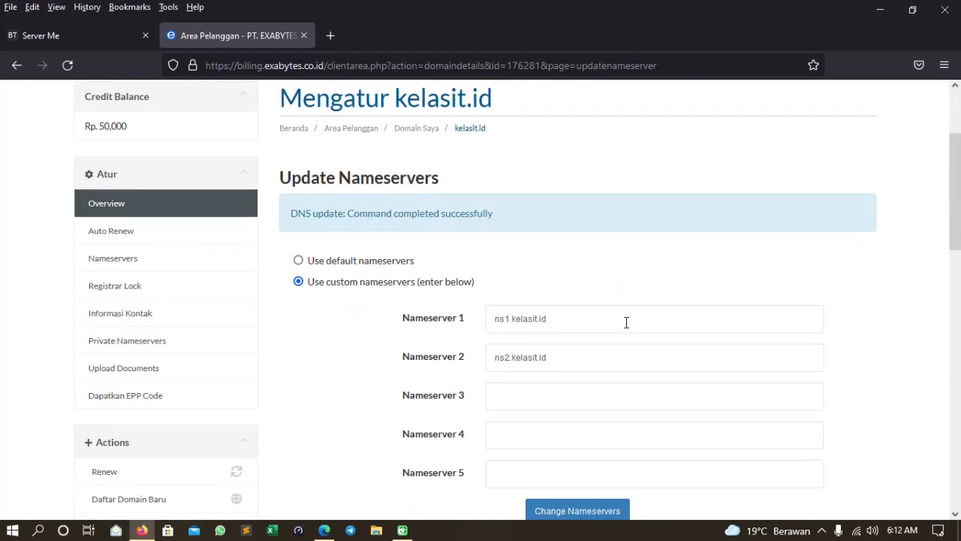
scroll(561, 393, up, 2)
scroll(538, 436, down, 2)
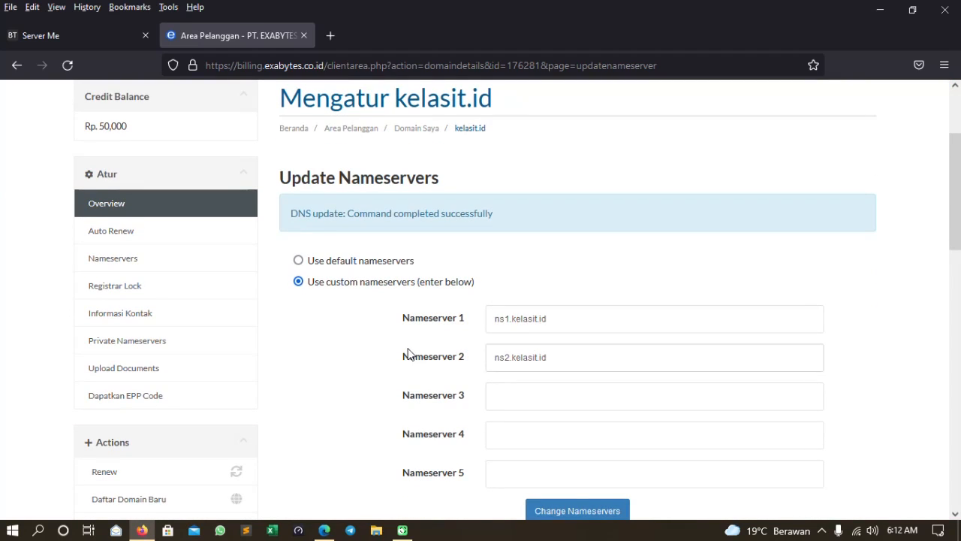
scroll(408, 353, up, 2)
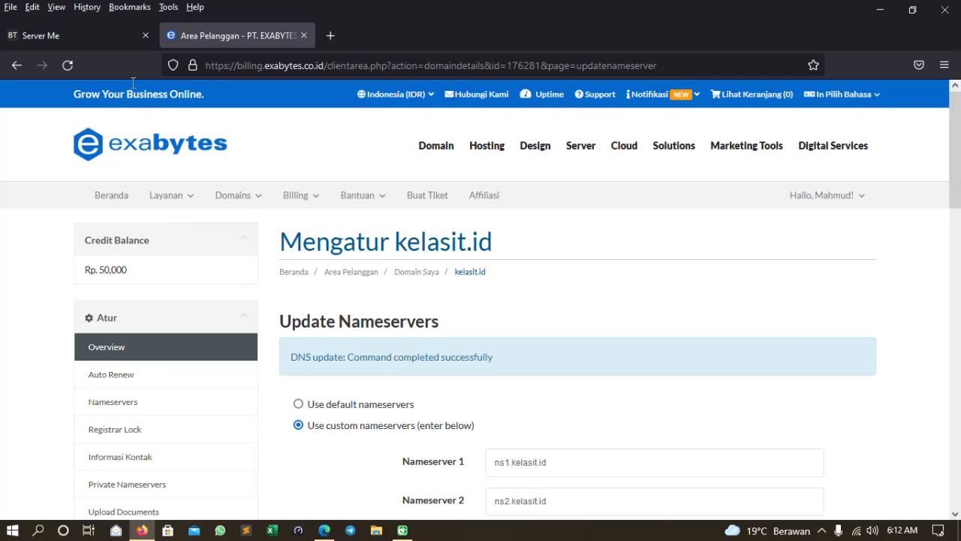
Step: Switch to the aaPanel server dashboard and open Dns Manager from the installed software
click(105, 35)
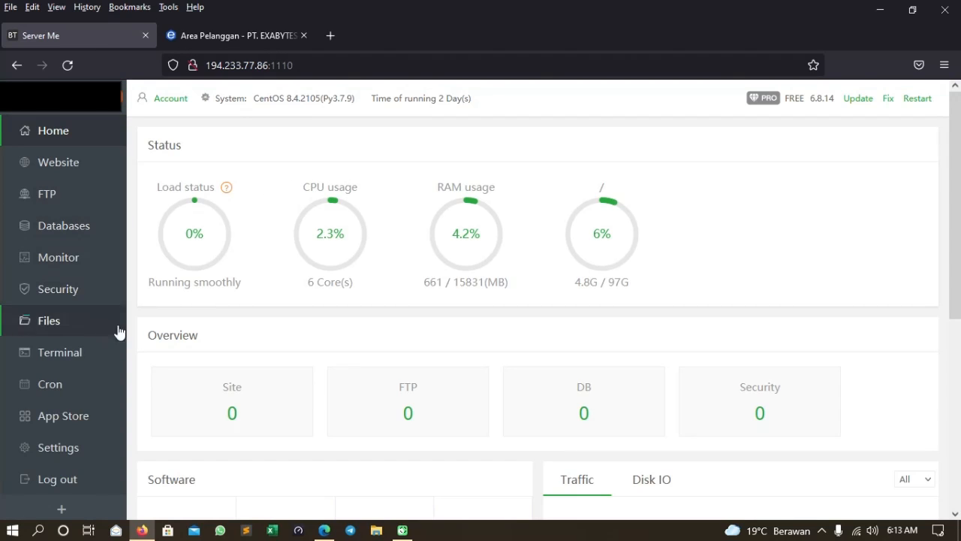
scroll(363, 187, down, 1)
scroll(290, 256, up, 1)
scroll(290, 264, down, 5)
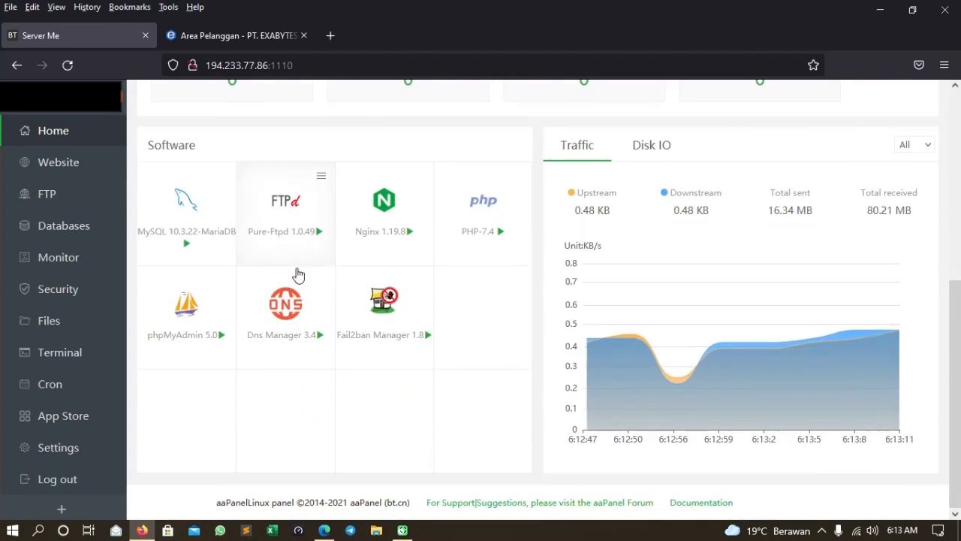
click(286, 308)
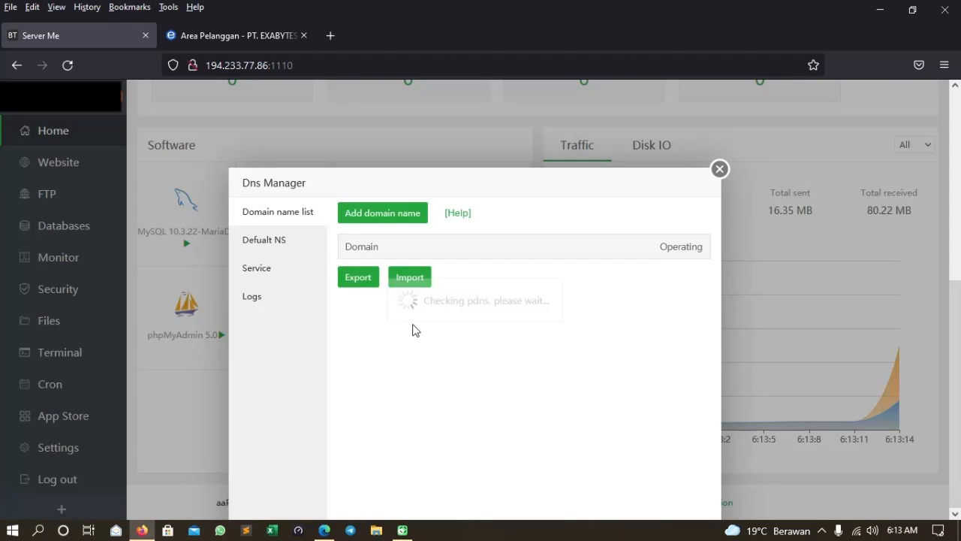
drag(524, 192, 528, 124)
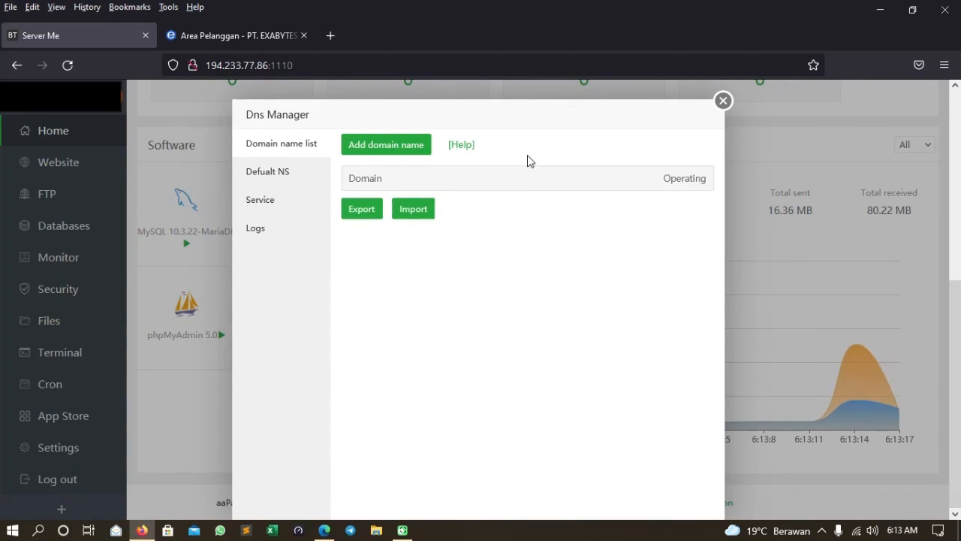
Step: Start a new domain entry in Dns Manager with domain name kelasit.id and domain IP 194.233.77.86
click(382, 147)
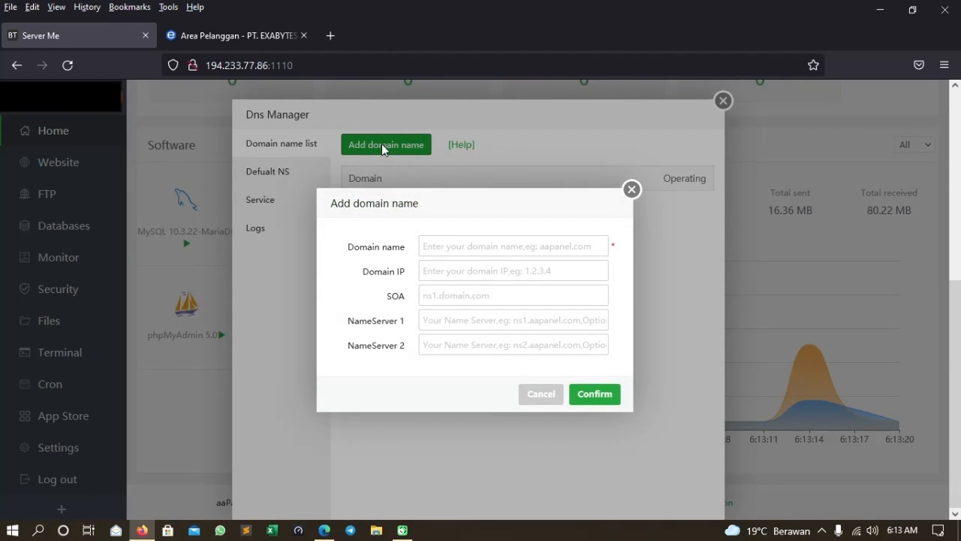
click(451, 250)
text(kelasit.id)
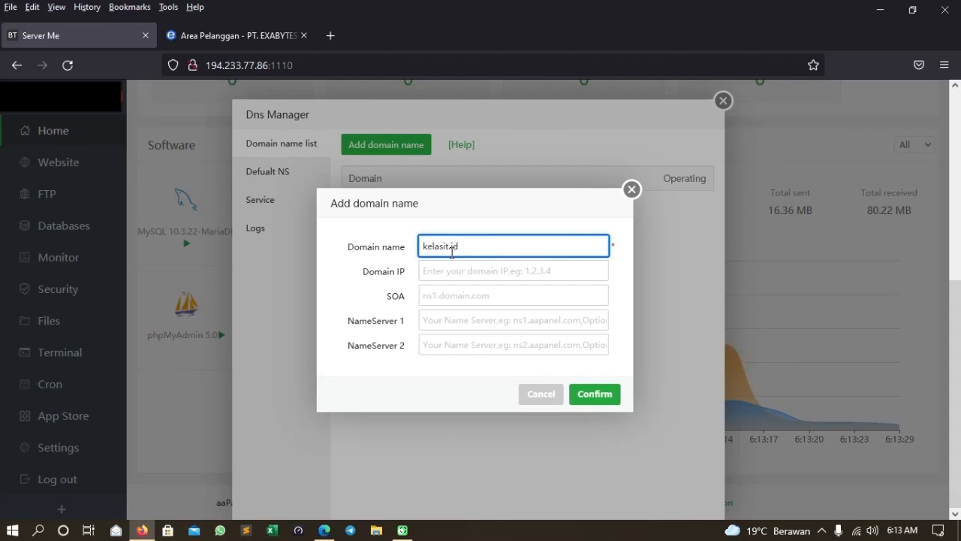
click(456, 276)
text(ns1.kelasit.id)
drag(475, 270, 418, 268)
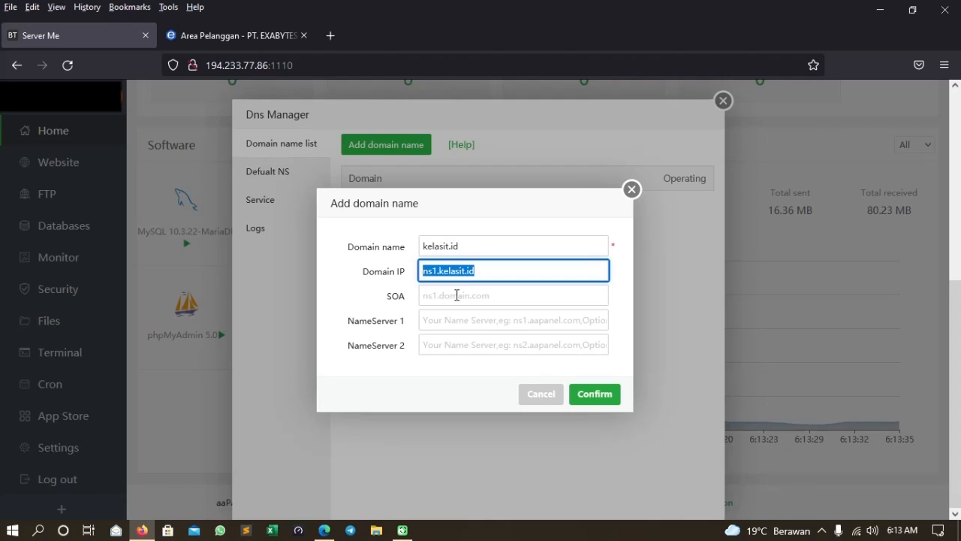
text(194.233)
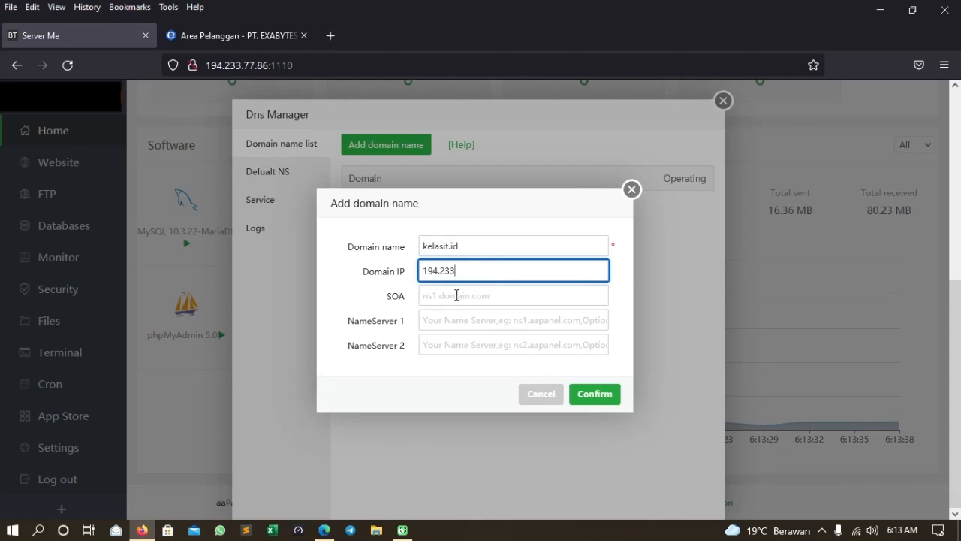
text(.77.86)
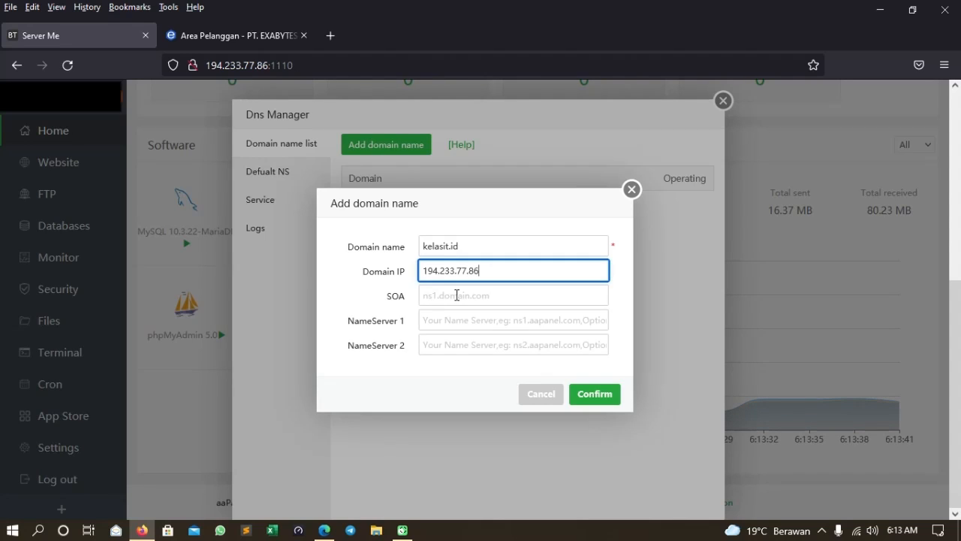
Step: Set the new domain entry's nameservers to ns1.kelasit.id and ns2.kelasit.id
click(455, 321)
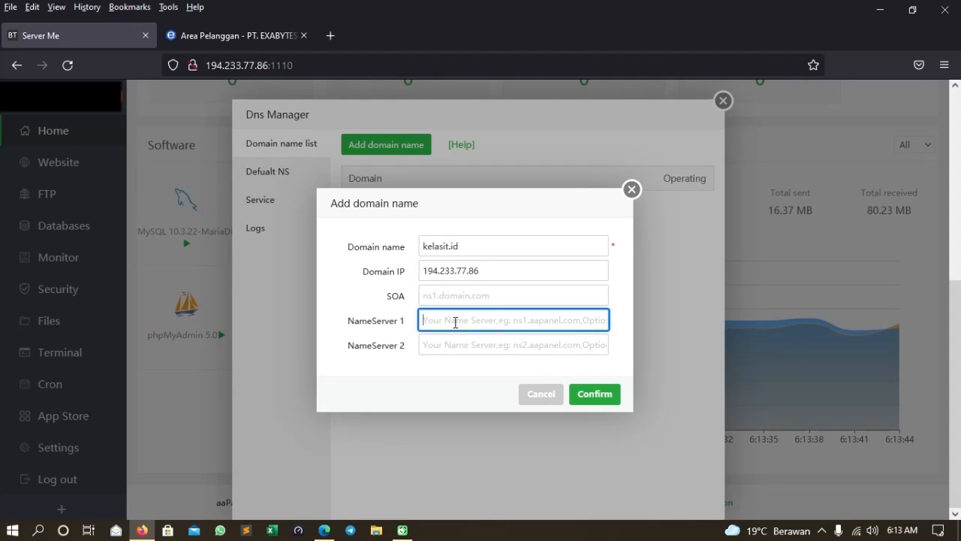
text(ns1.k)
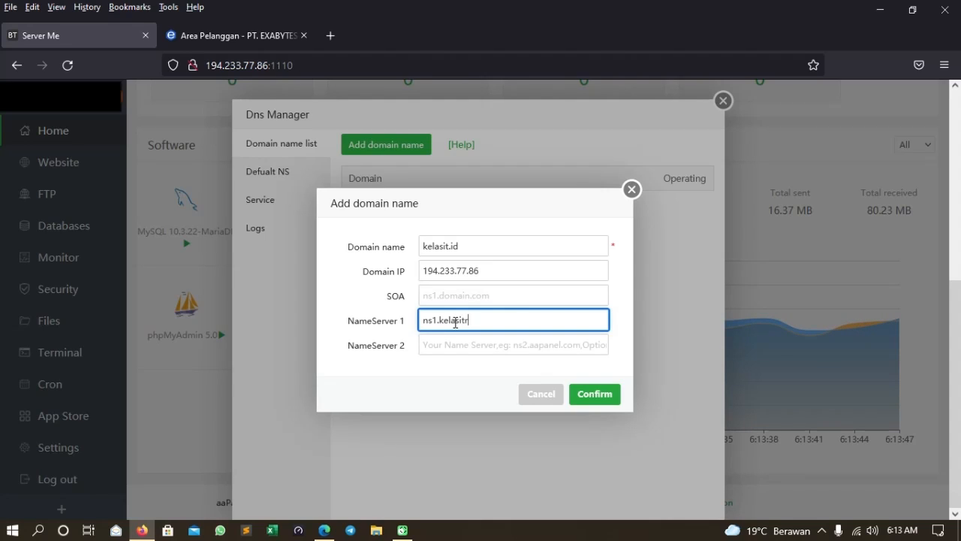
text(elasit.id)
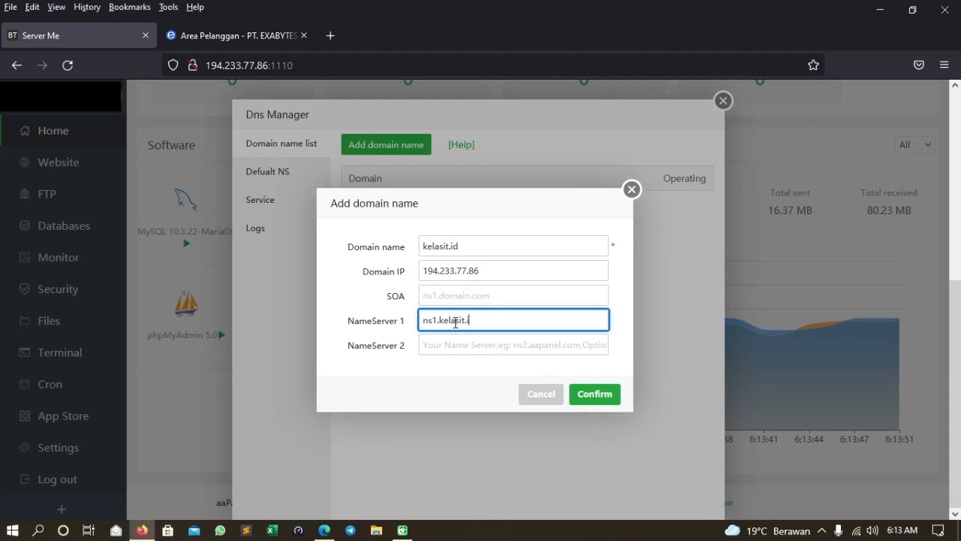
click(470, 345)
text(ns2.kelasit.id)
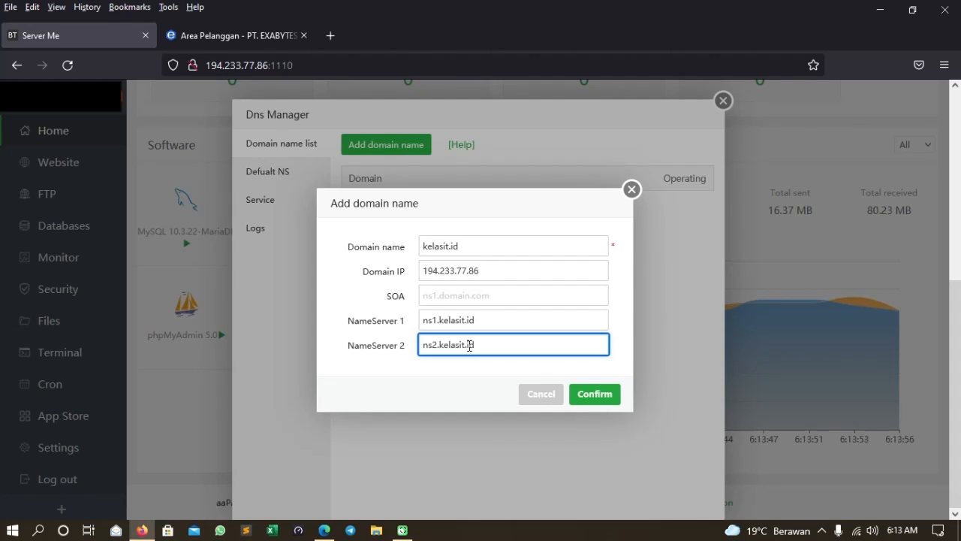
click(471, 371)
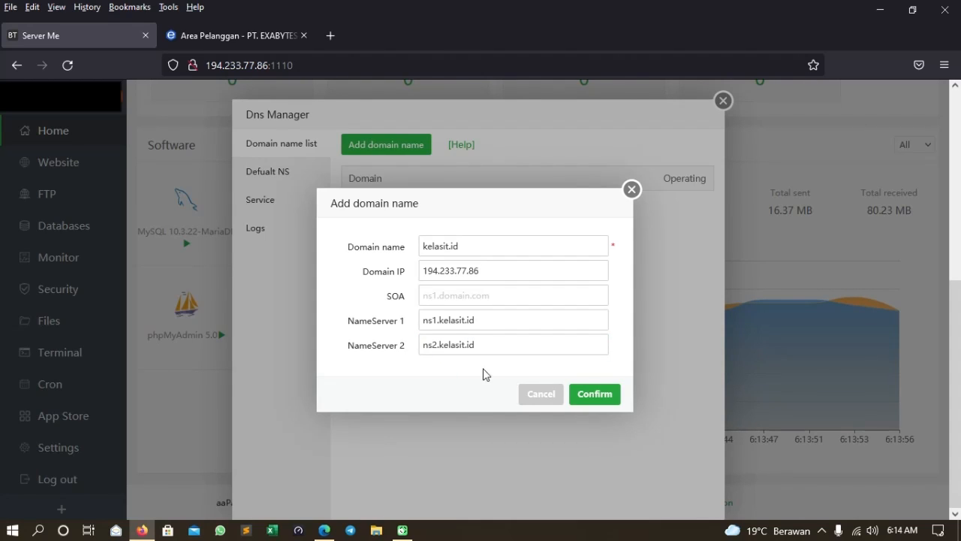
Step: Compare the nameservers on the Exabytes domain page with those entered in the aaPanel domain form
click(265, 35)
scroll(536, 406, down, 3)
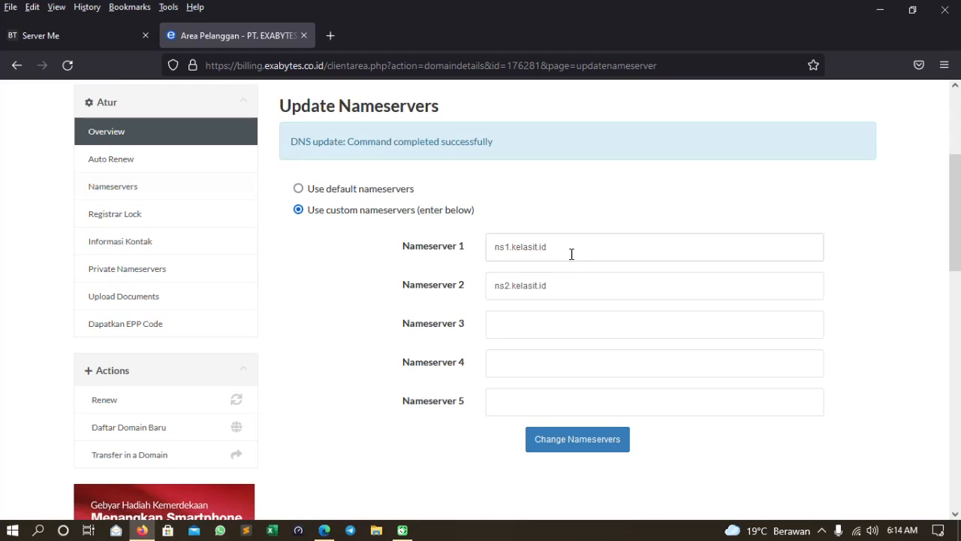
scroll(485, 217, up, 2)
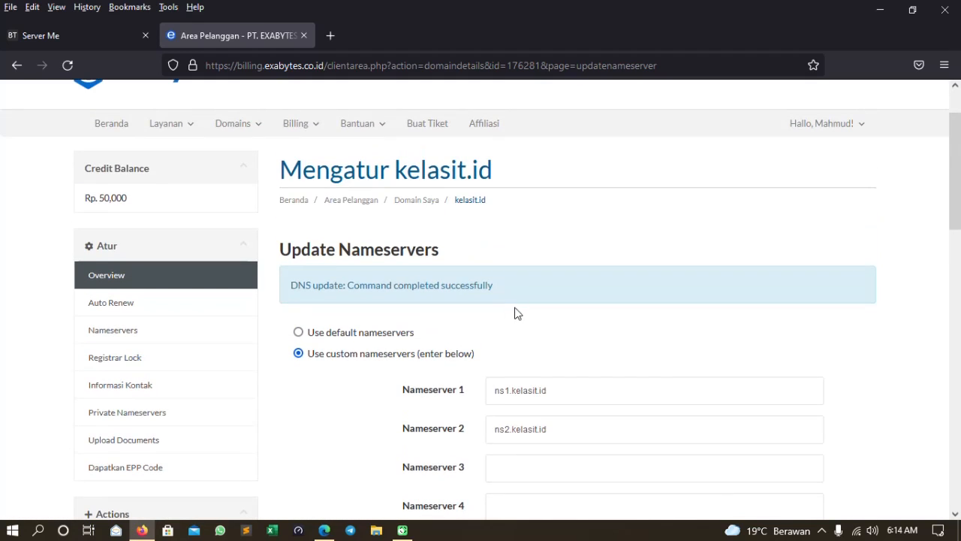
click(87, 30)
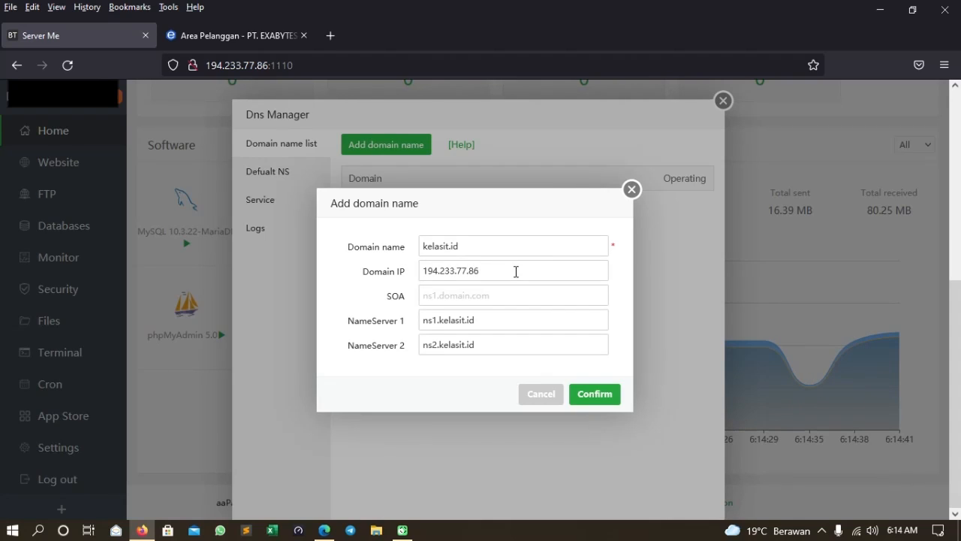
click(254, 36)
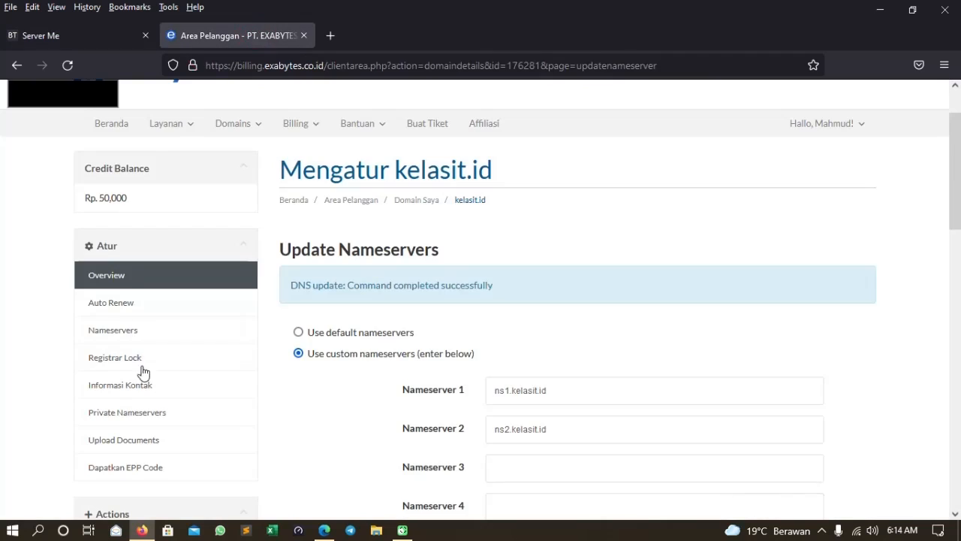
click(101, 36)
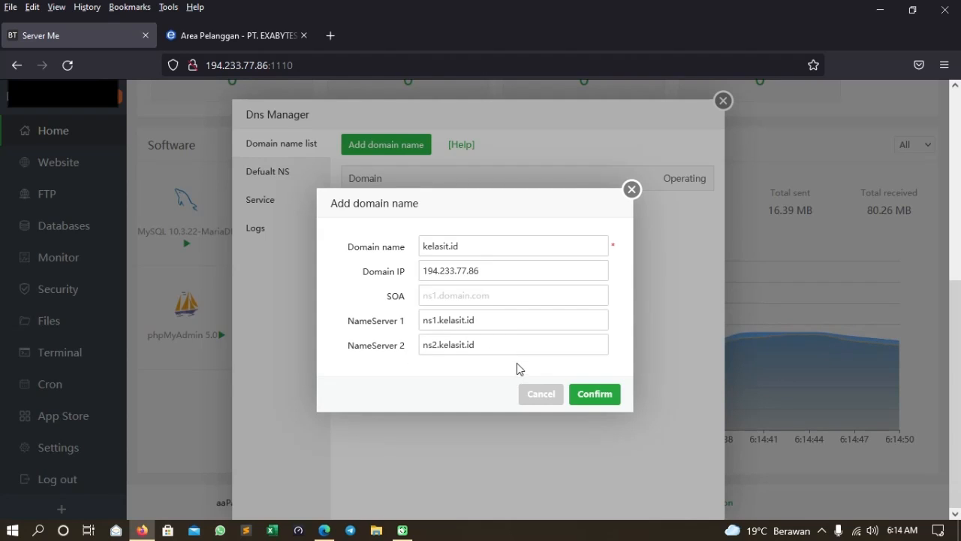
Step: Save the kelasit.id domain entry and examine its DNS record list
click(603, 398)
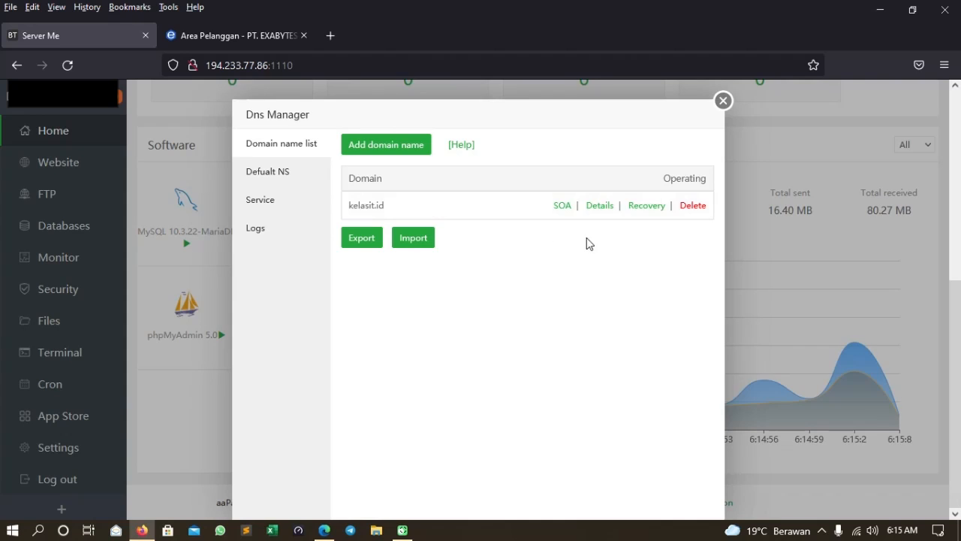
click(599, 210)
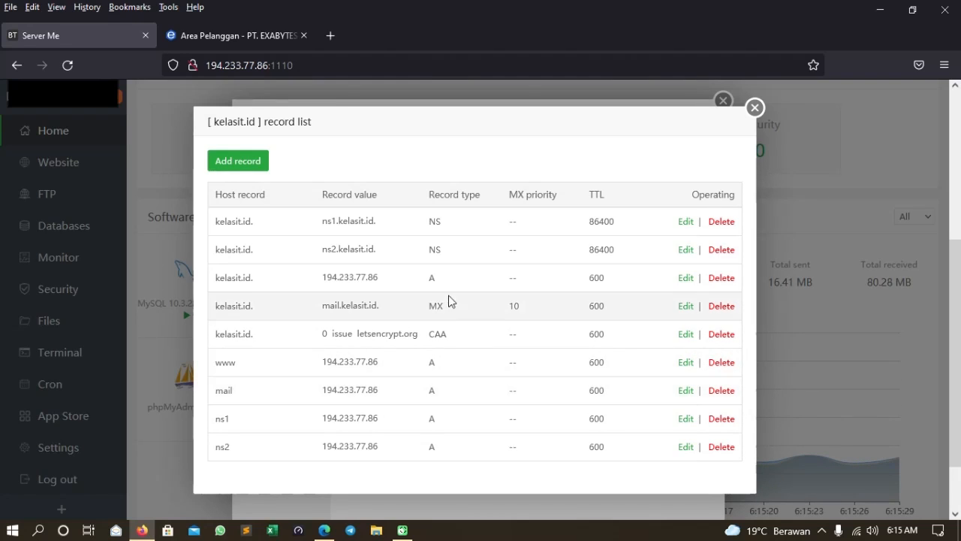
scroll(451, 275, up, 2)
click(755, 114)
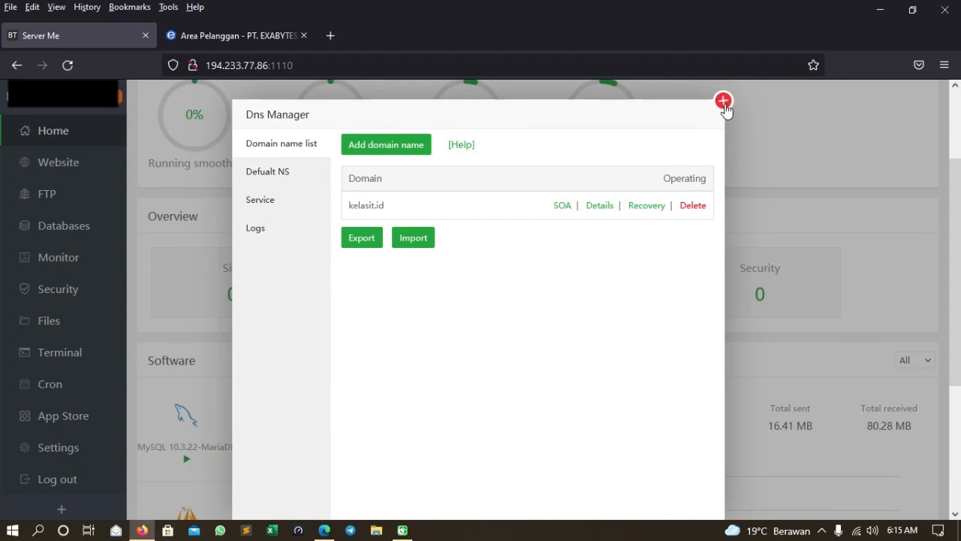
Step: Close Dns Manager and start adding a new site in the panel's website manager
click(723, 101)
scroll(326, 263, up, 2)
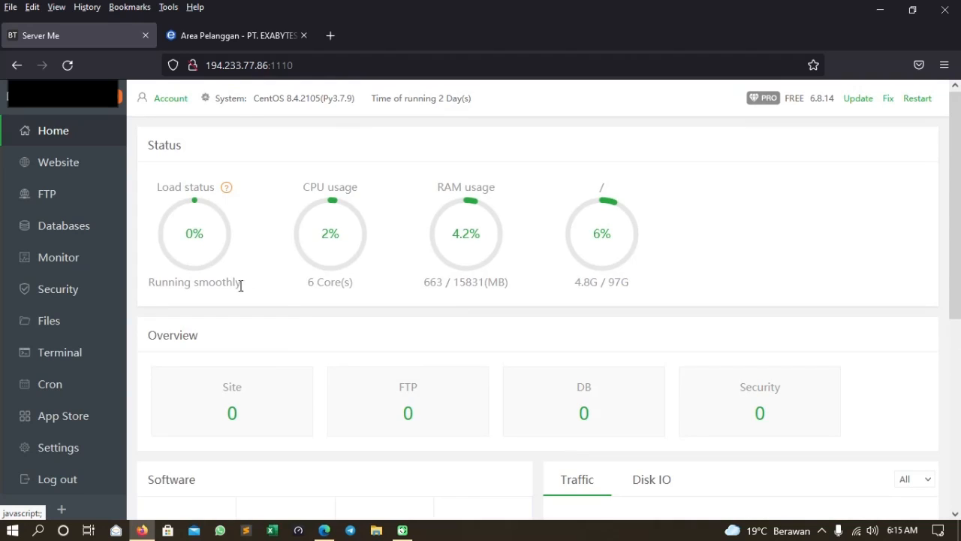
click(61, 167)
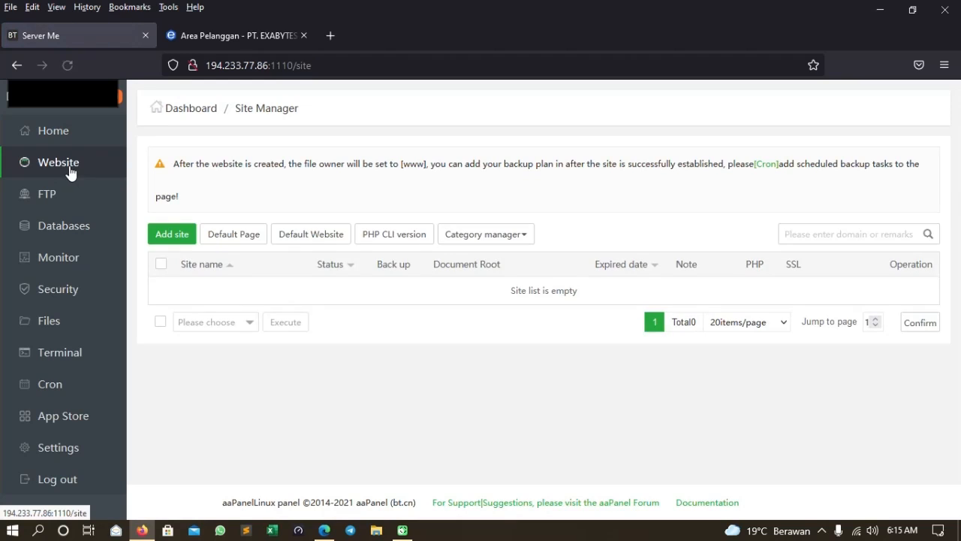
click(172, 237)
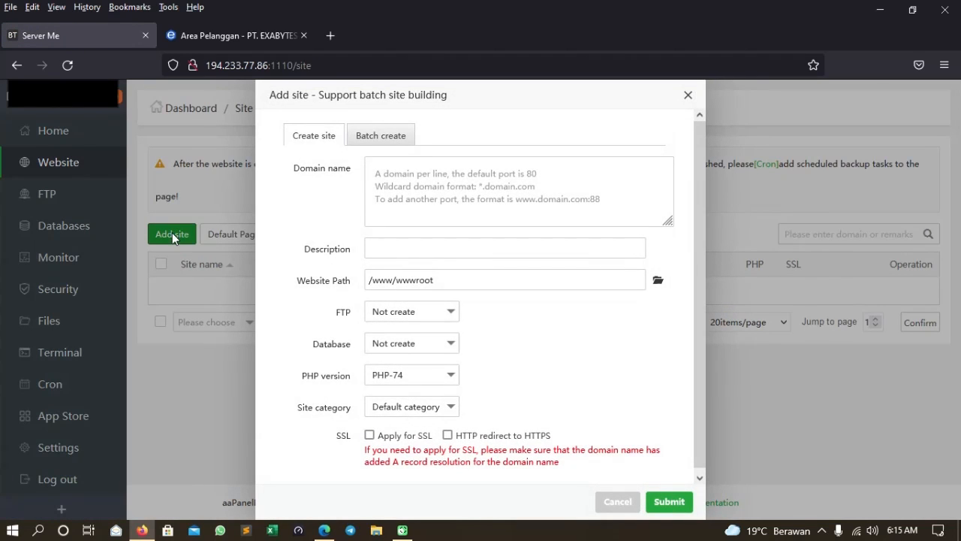
click(425, 190)
text(kelasit.id)
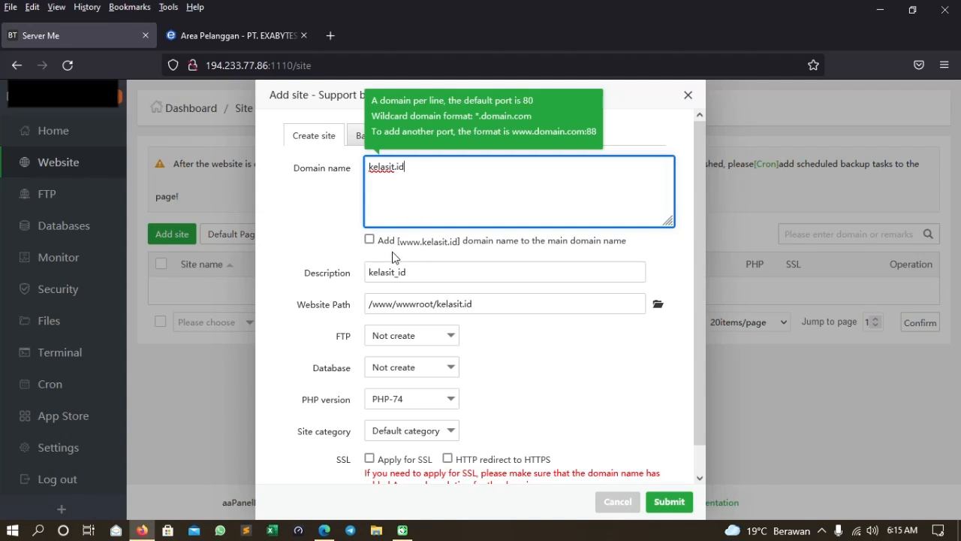
click(370, 241)
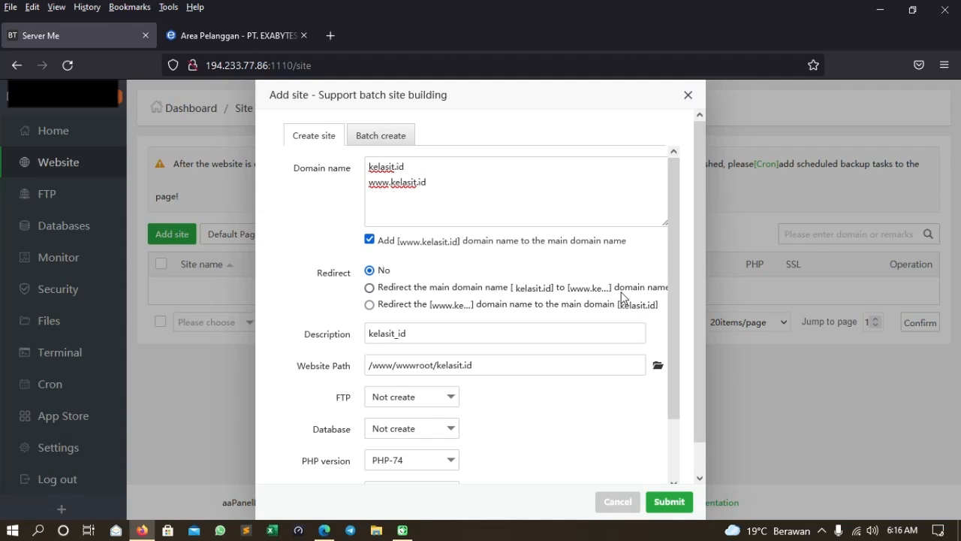
click(369, 288)
Step: Choose to create a MySQL database together with the new kelasit.id site
scroll(403, 312, down, 3)
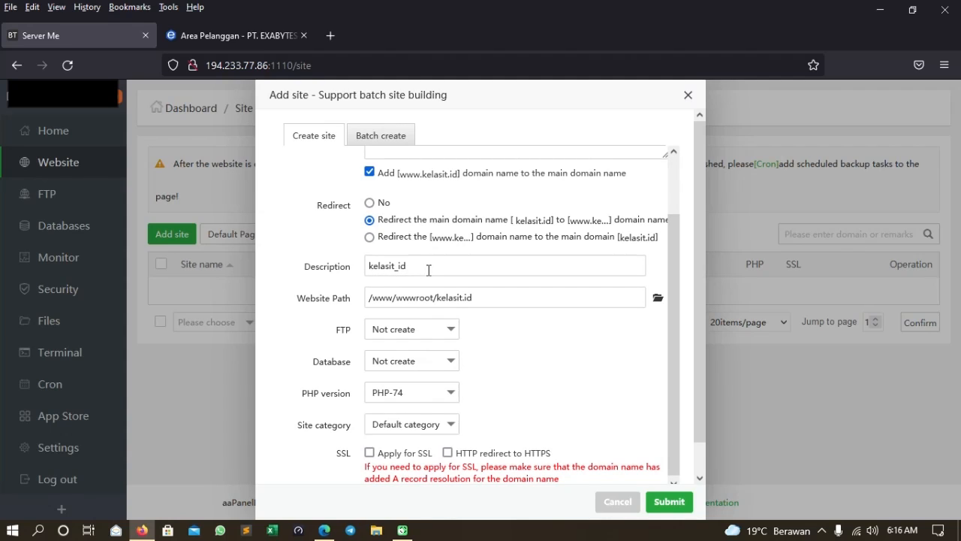
scroll(487, 269, down, 1)
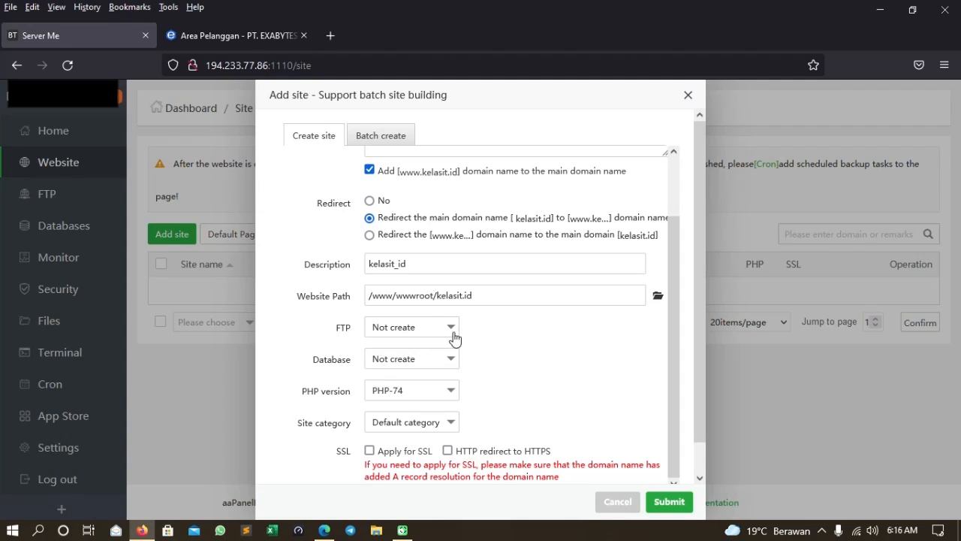
click(446, 364)
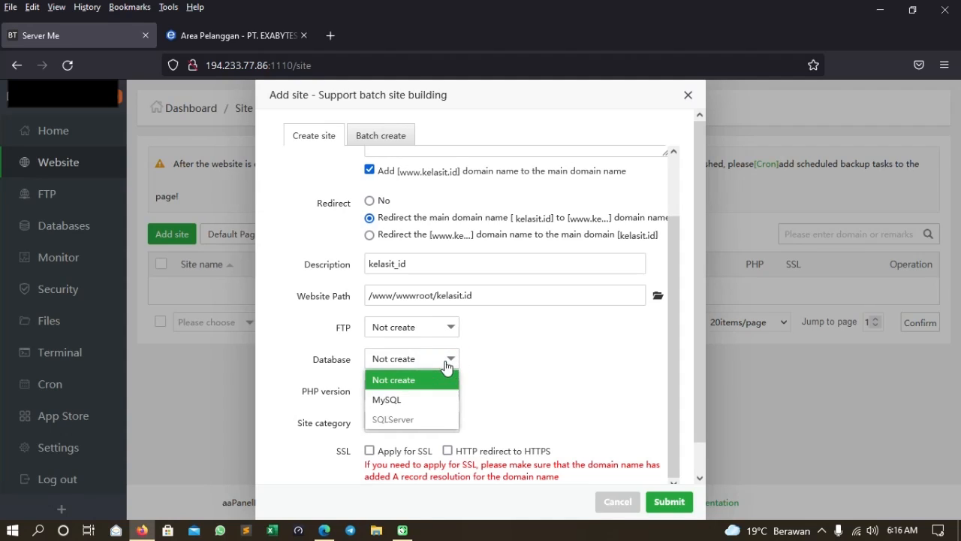
click(431, 402)
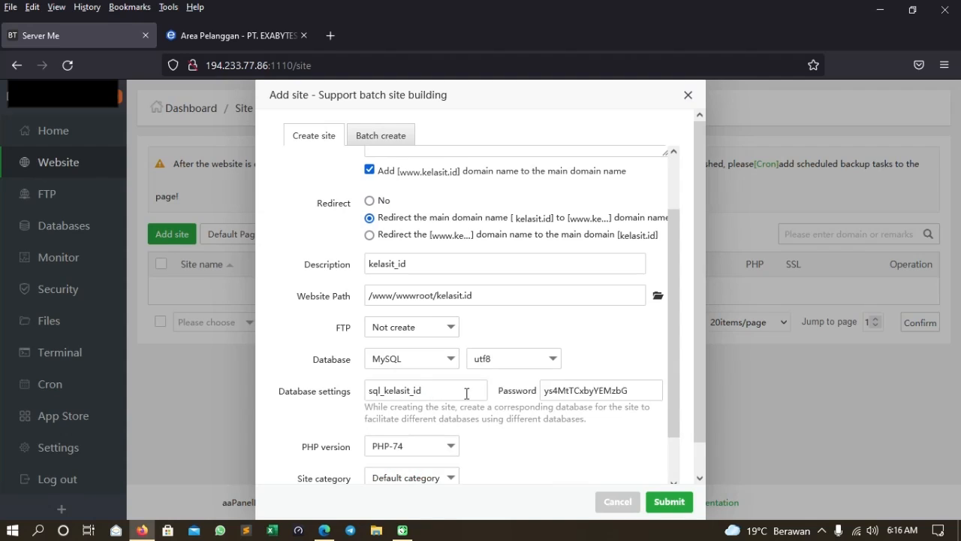
Step: Enable Apply for SSL and HTTP redirect to HTTPS for the new site, keeping PHP-74 as the PHP version
scroll(598, 359, down, 1)
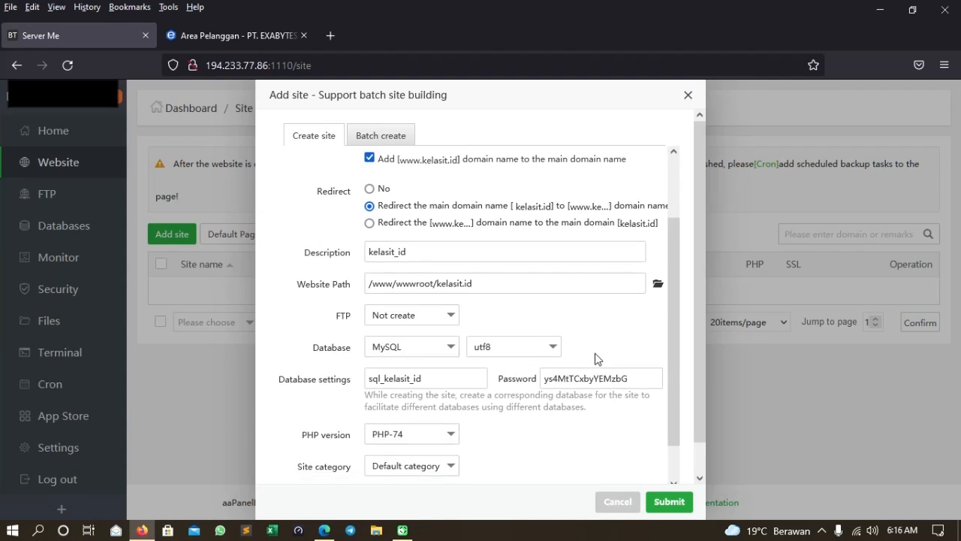
scroll(472, 369, down, 1)
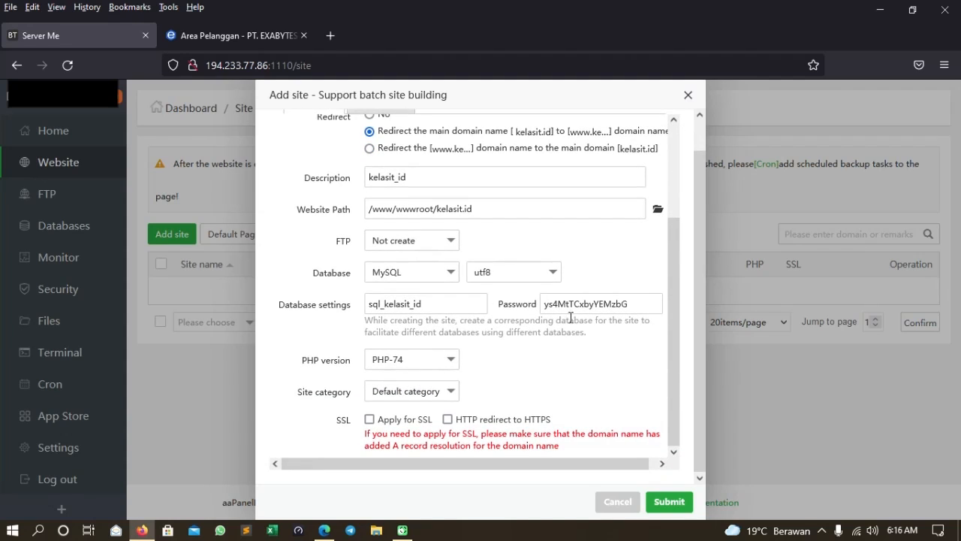
click(451, 360)
click(453, 366)
double_click(370, 421)
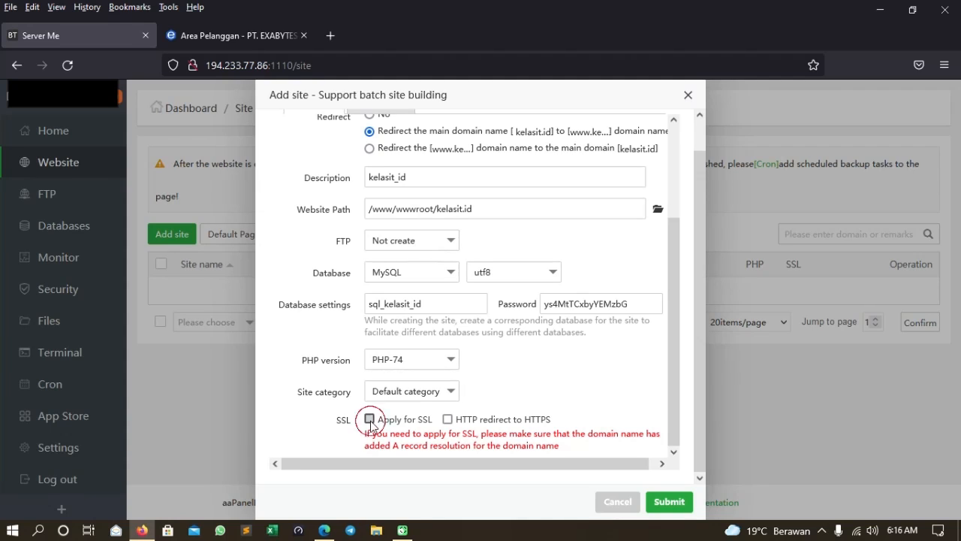
click(448, 419)
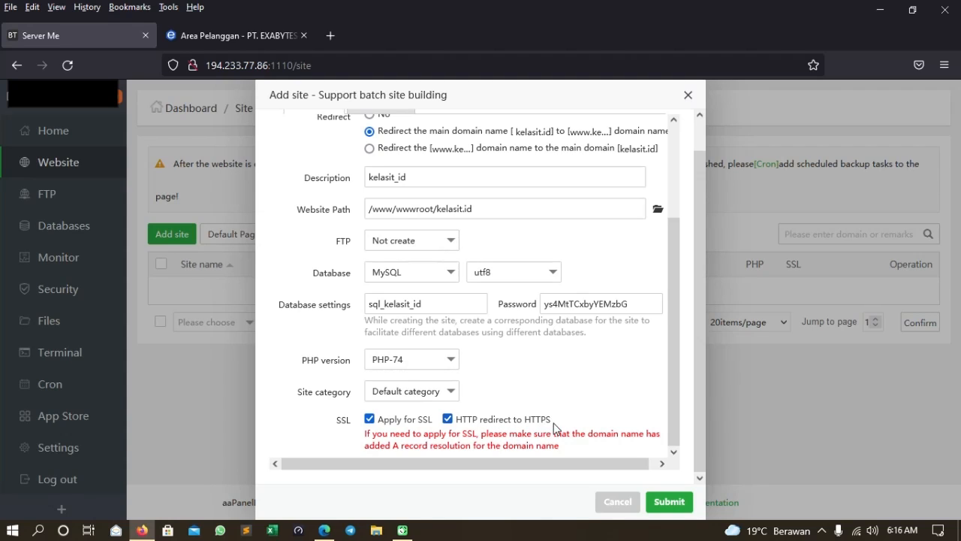
Step: Review the site settings, submit them to create the kelasit.id site, and dismiss the database profile summary
scroll(638, 375, up, 3)
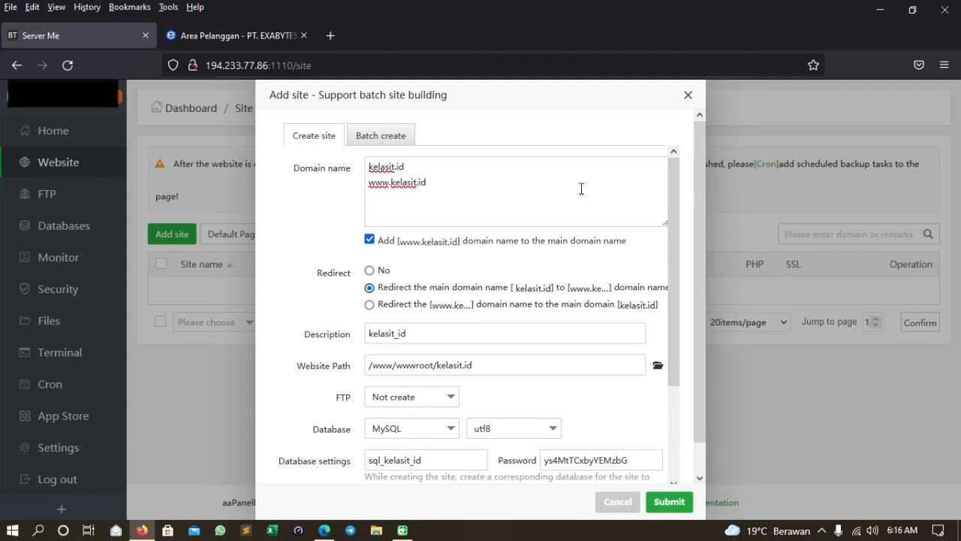
scroll(676, 220, down, 3)
scroll(676, 222, up, 2)
click(672, 506)
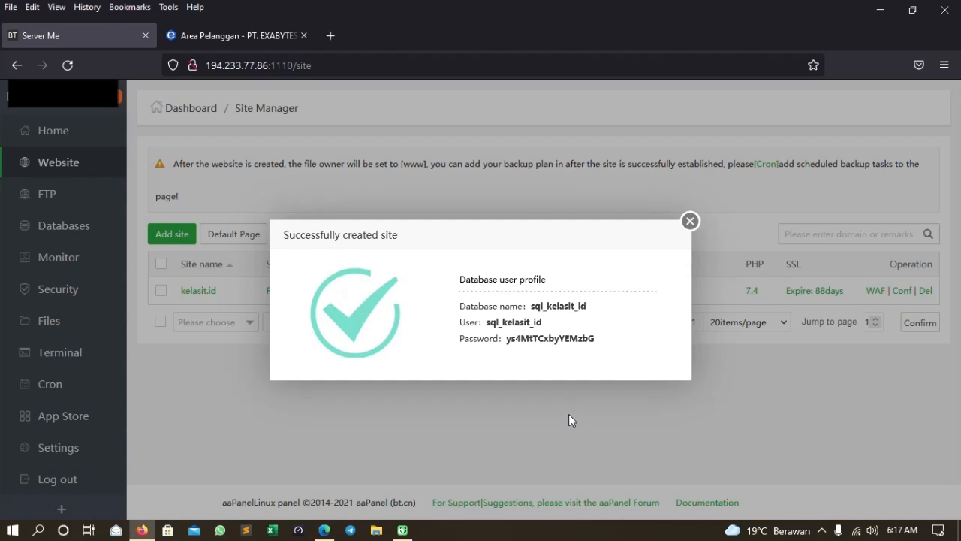
click(690, 222)
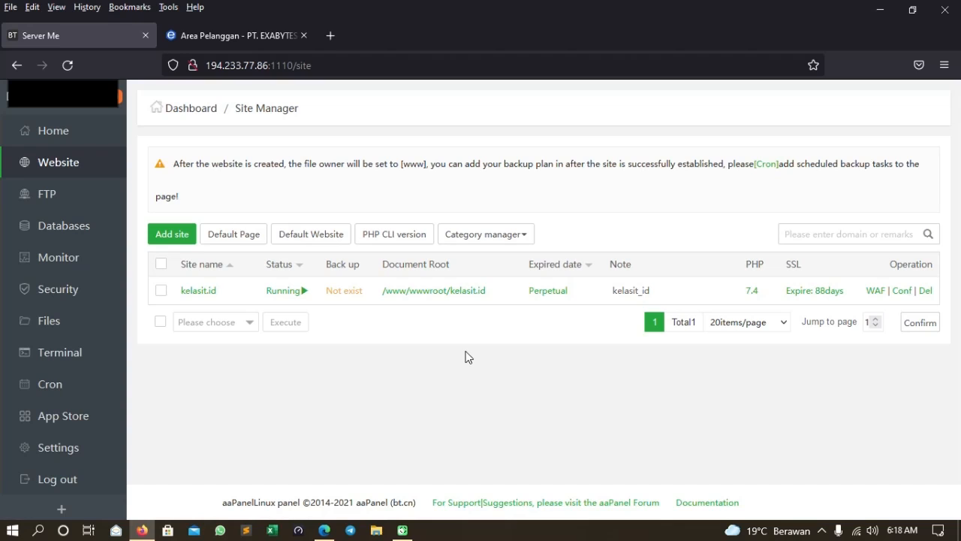
Step: Open kelasit.id in a new browser tab to check the website
key(ctrl+t)
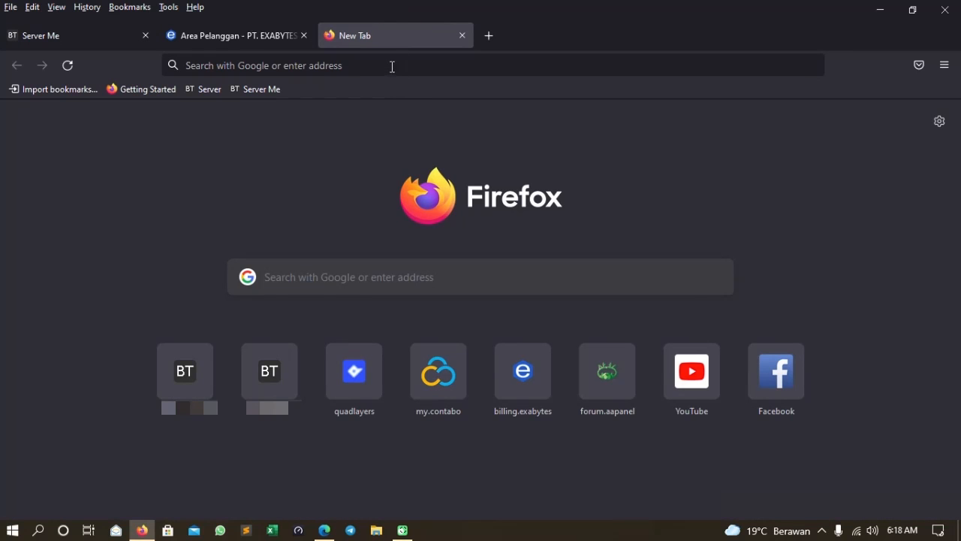
click(392, 67)
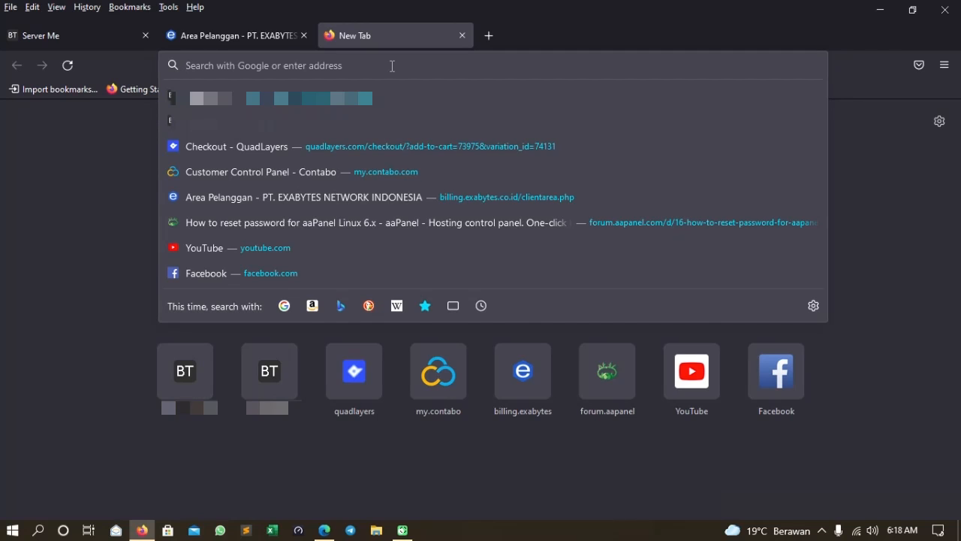
text(kelas)
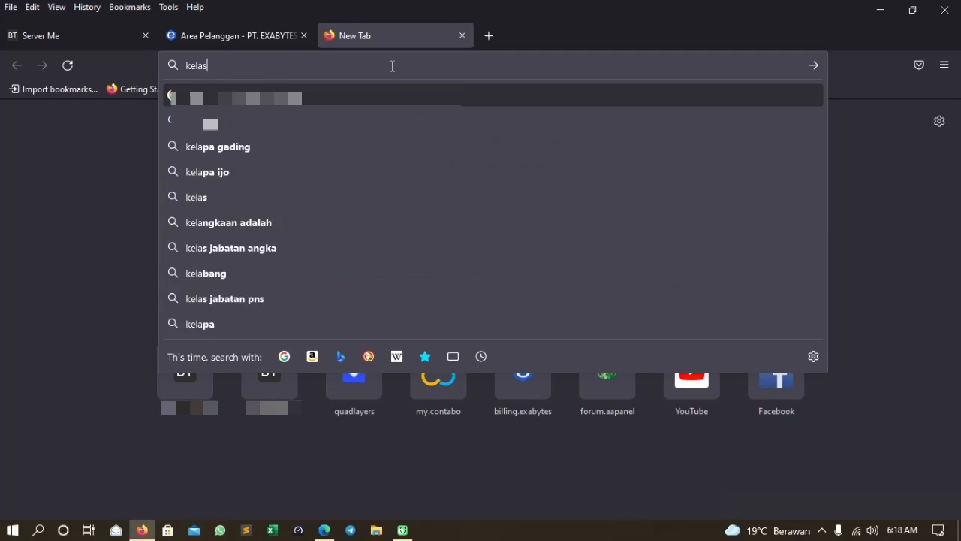
text(it.id)
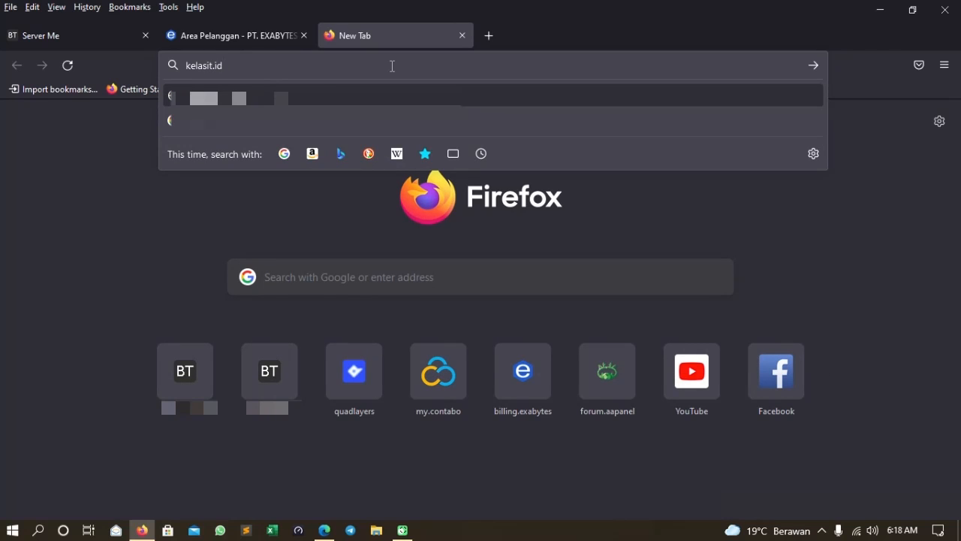
key(Return)
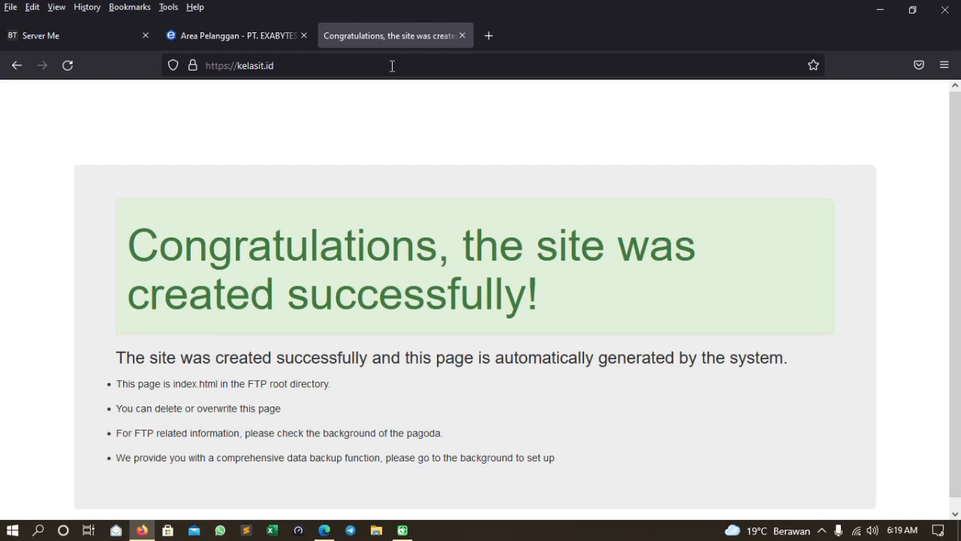
Step: Compare the kelasit.id entry in the panel's site list with the live page, ending on the site list
click(43, 34)
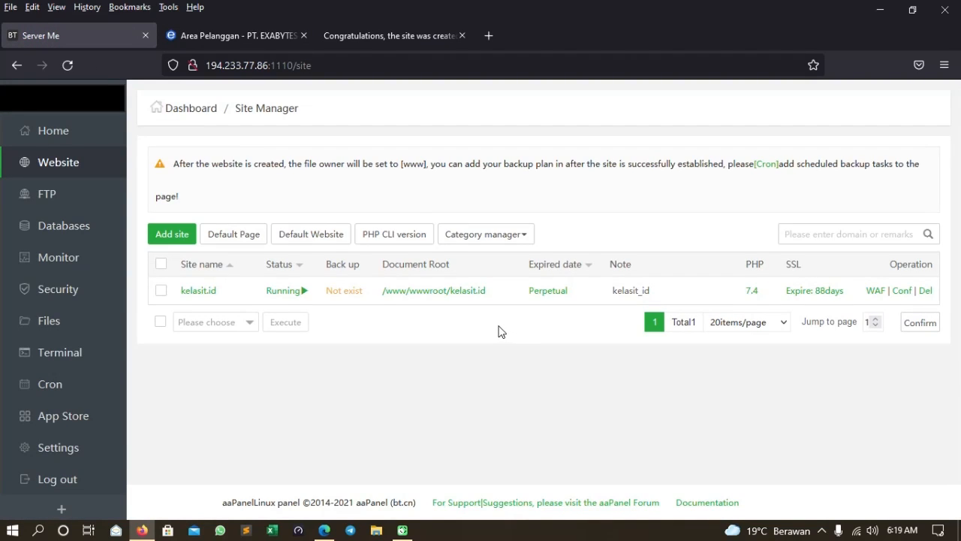
click(373, 43)
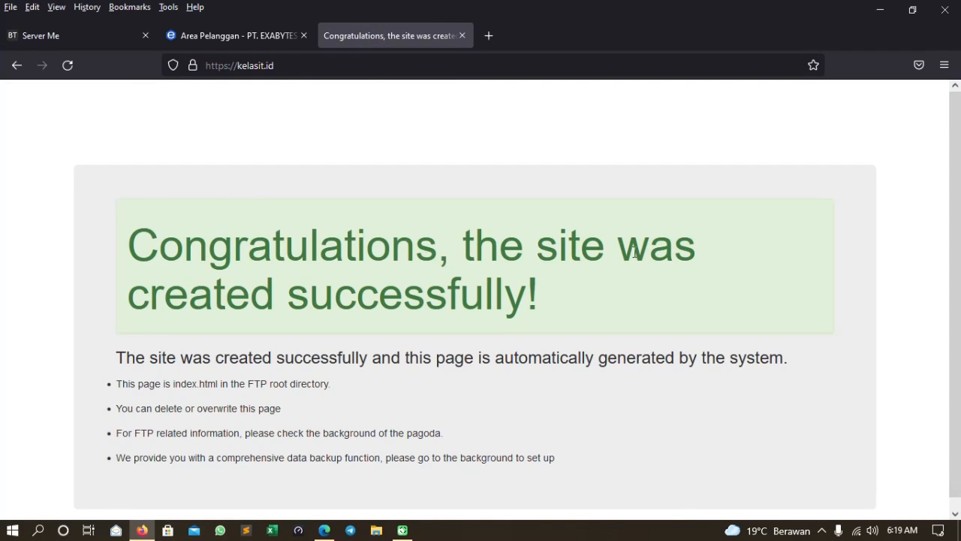
scroll(601, 253, down, 1)
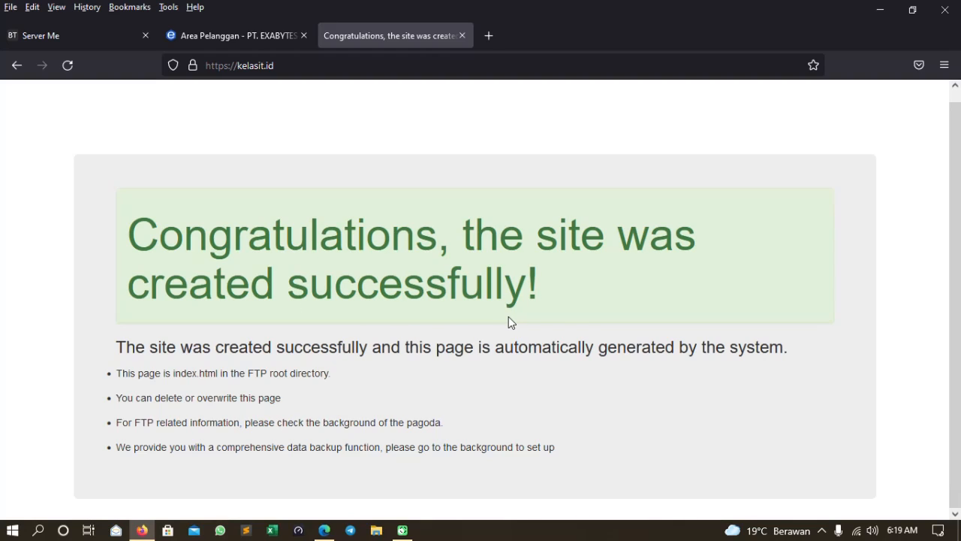
click(92, 35)
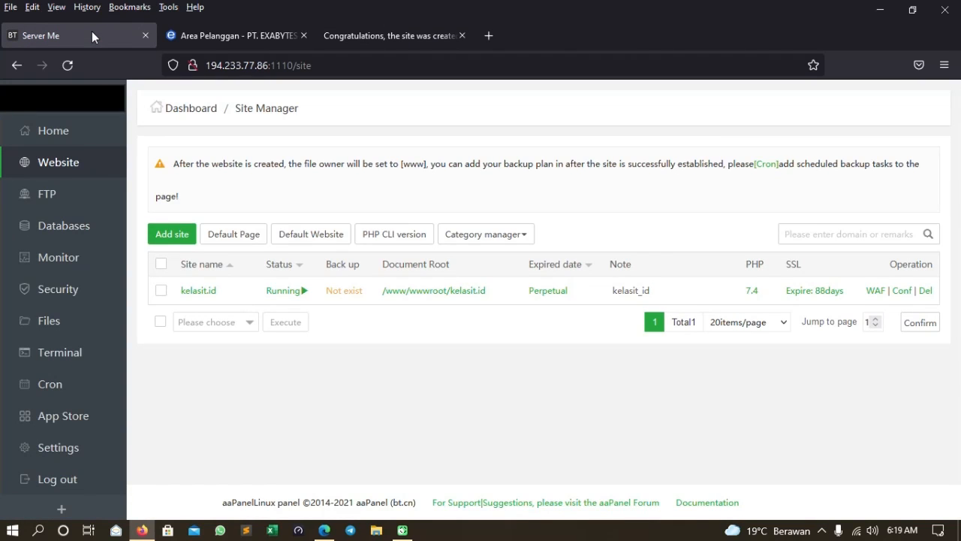